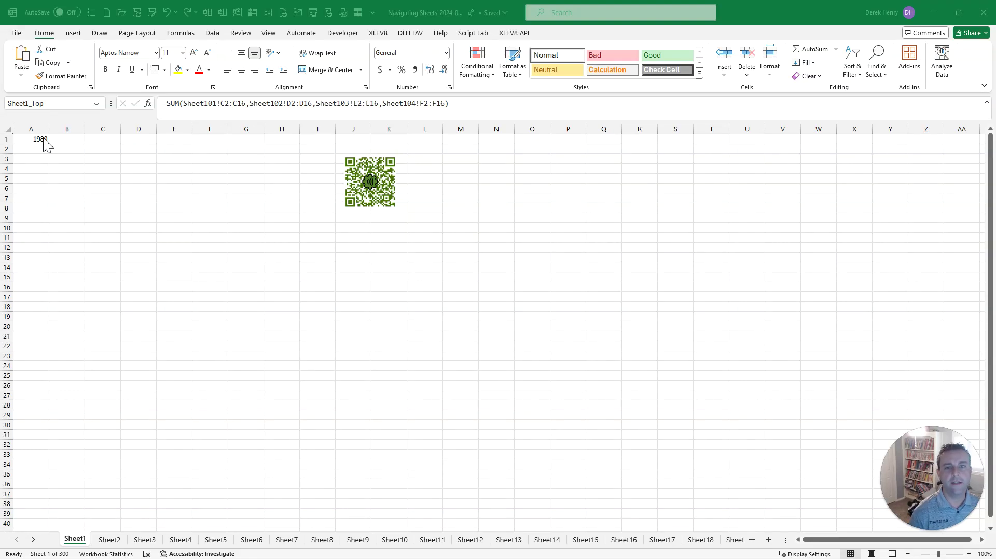
- Visit Sheet3, Sheet7, Sheet10 and Sheet12, return to Sheet1, and widen the tab area through Sheet27
click(45, 140)
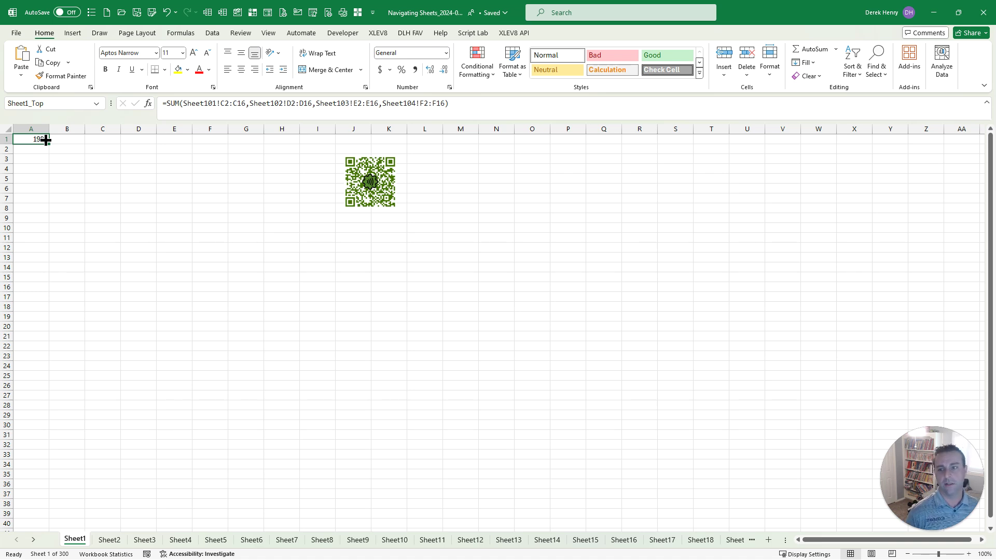
click(154, 542)
click(286, 541)
click(397, 542)
click(467, 541)
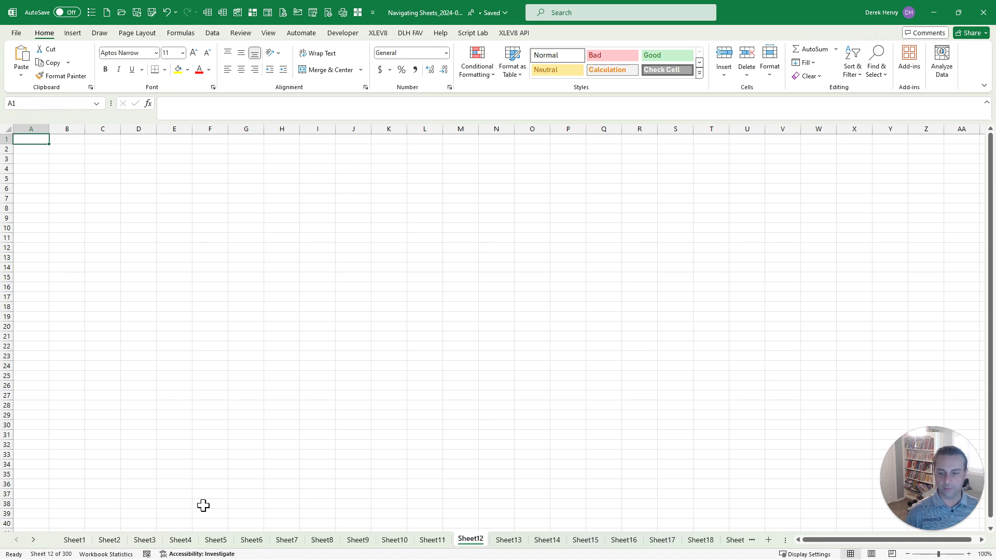
click(67, 544)
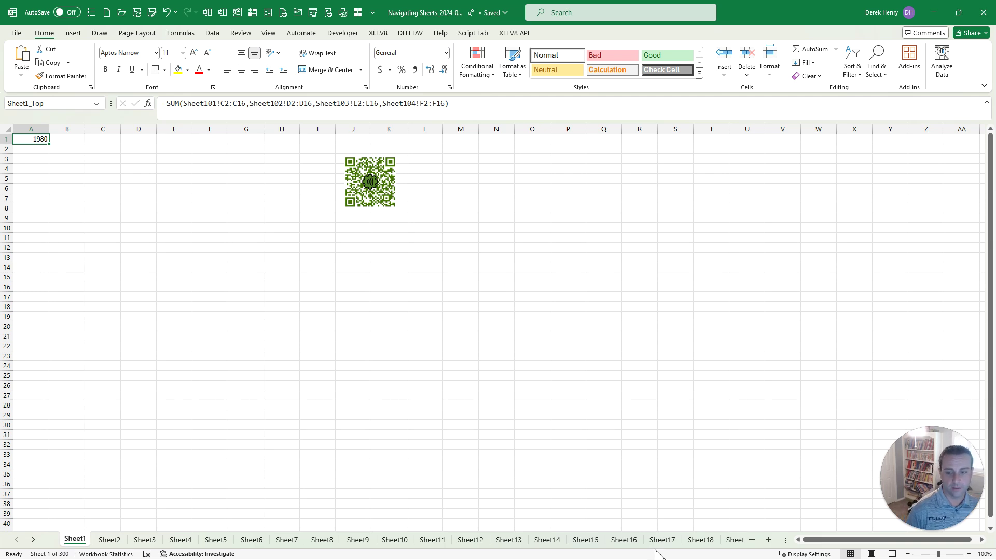
drag(786, 540, 843, 540)
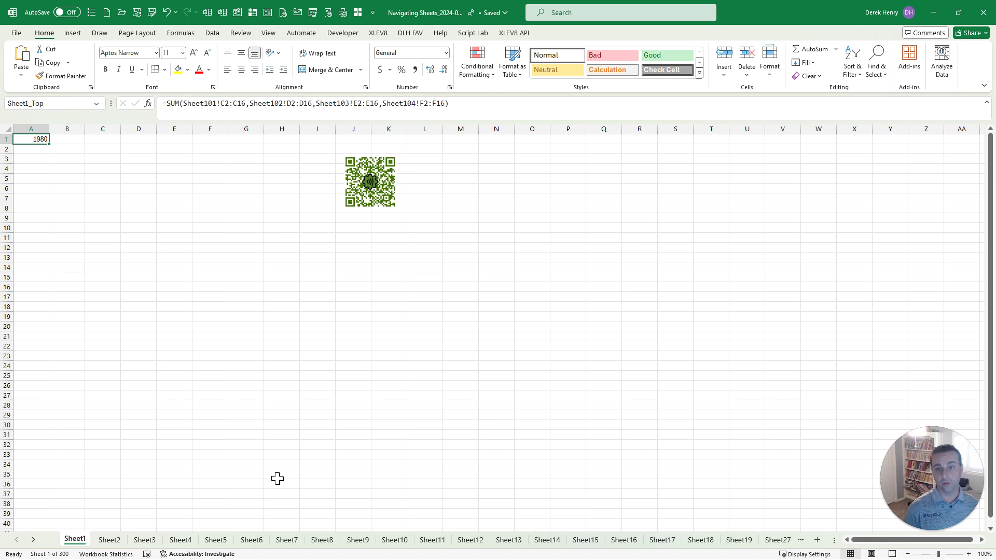
click(33, 540)
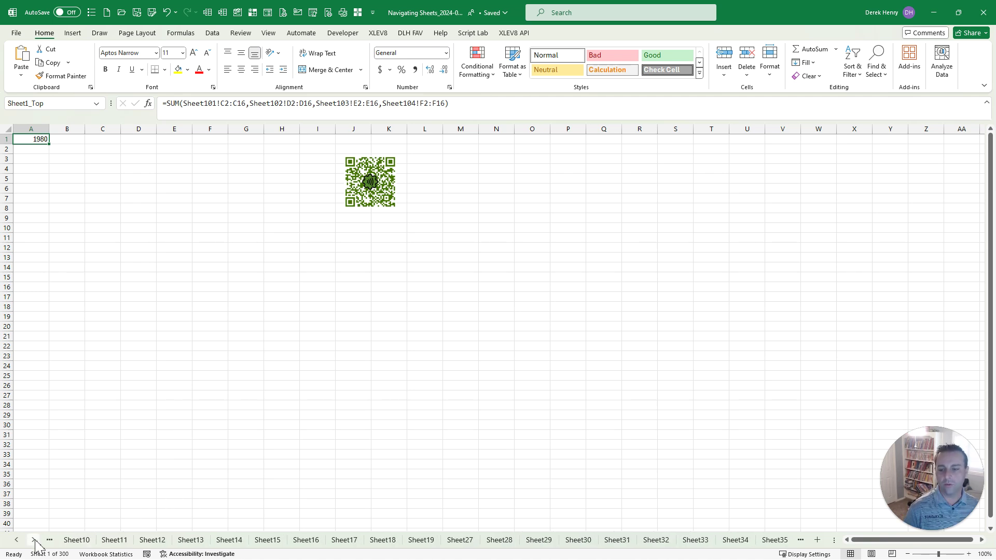
click(19, 541)
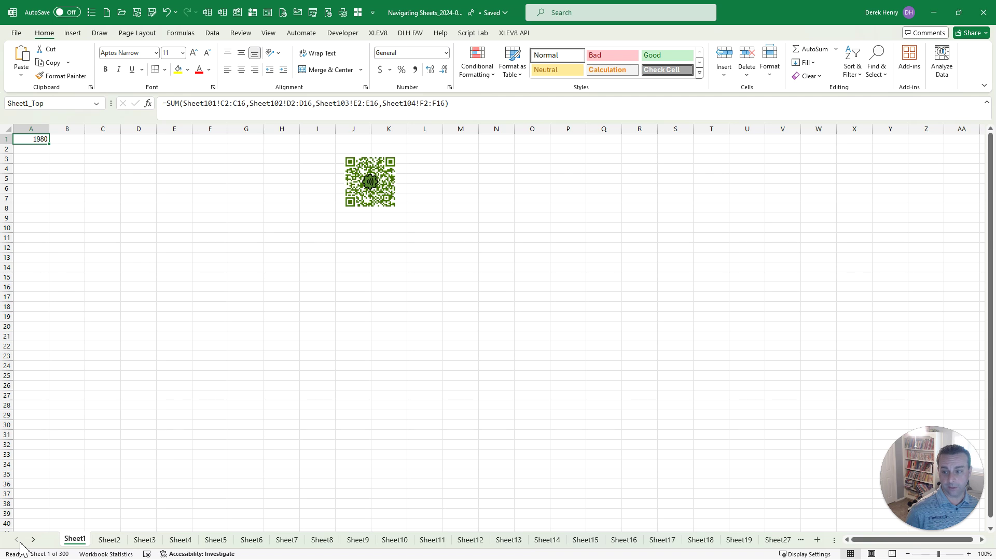
ctrl+click(32, 541)
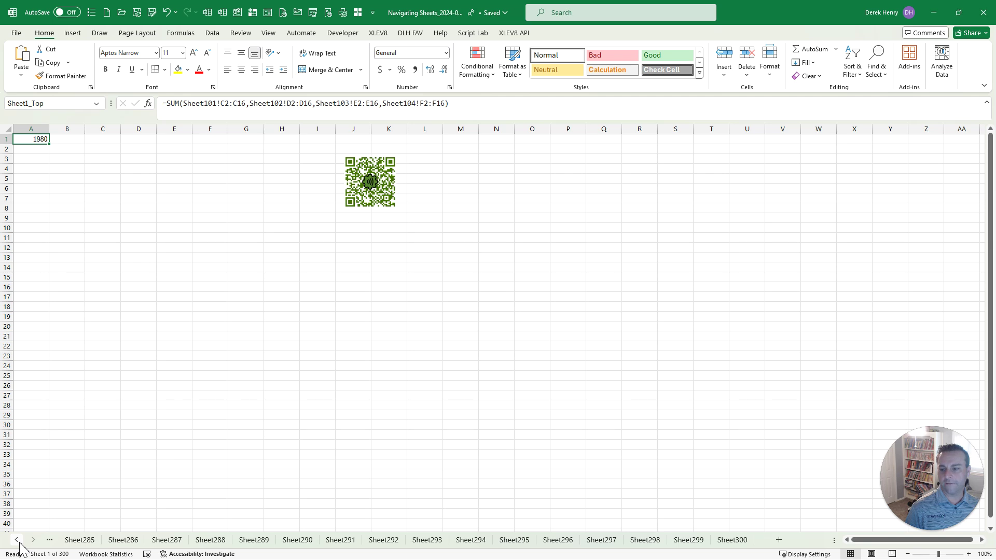
ctrl+click(18, 541)
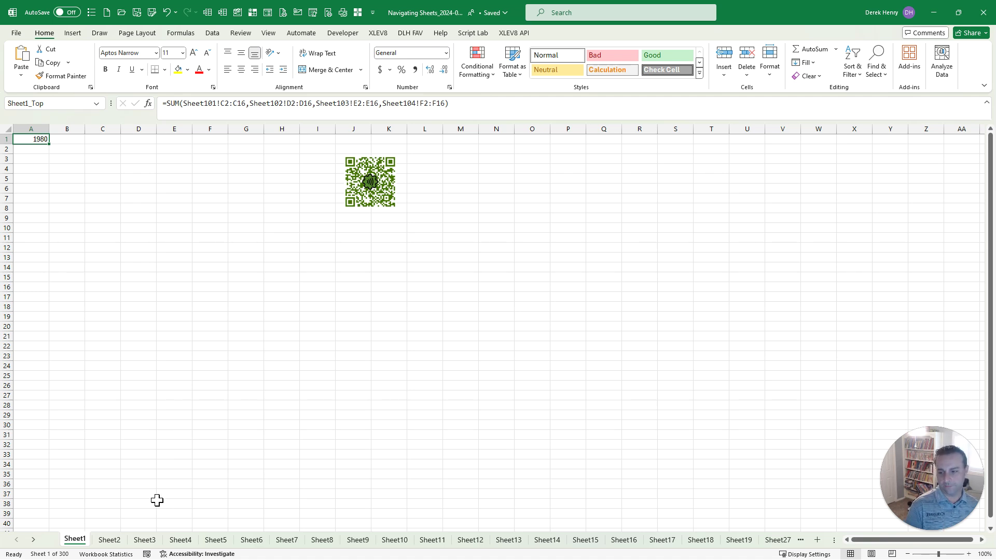
right_click(25, 546)
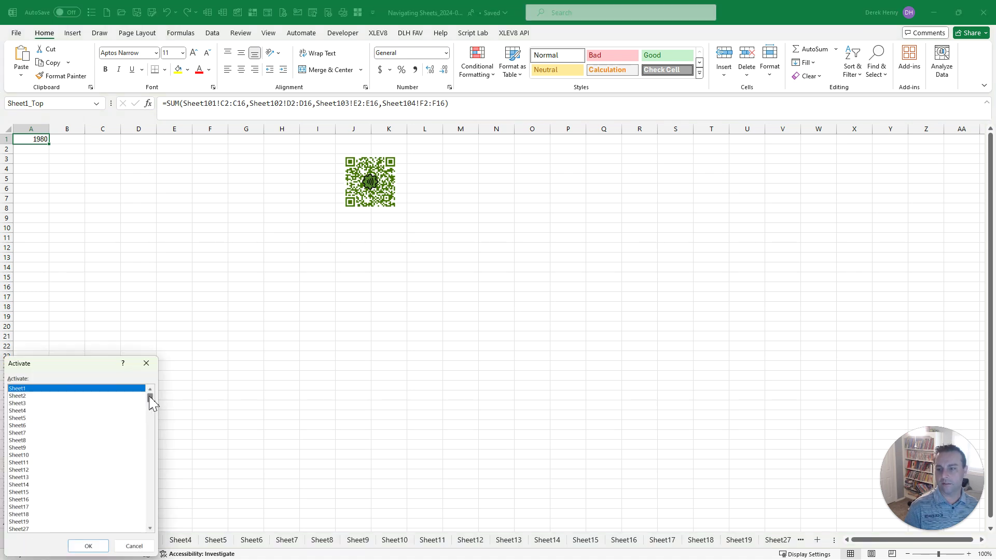
mouse_move(150, 397)
mouse_down()
mouse_move(156, 526)
mouse_move(154, 388)
mouse_up()
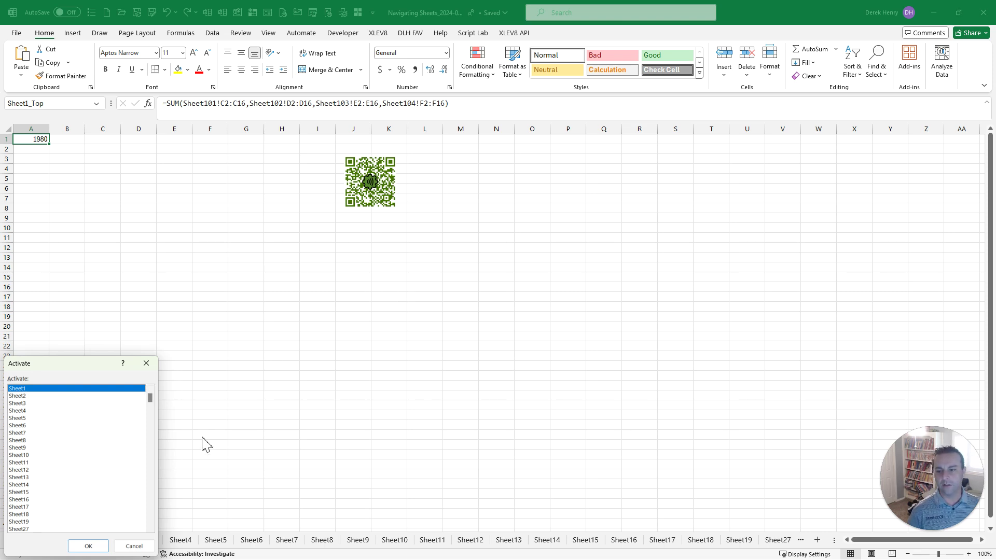
click(143, 547)
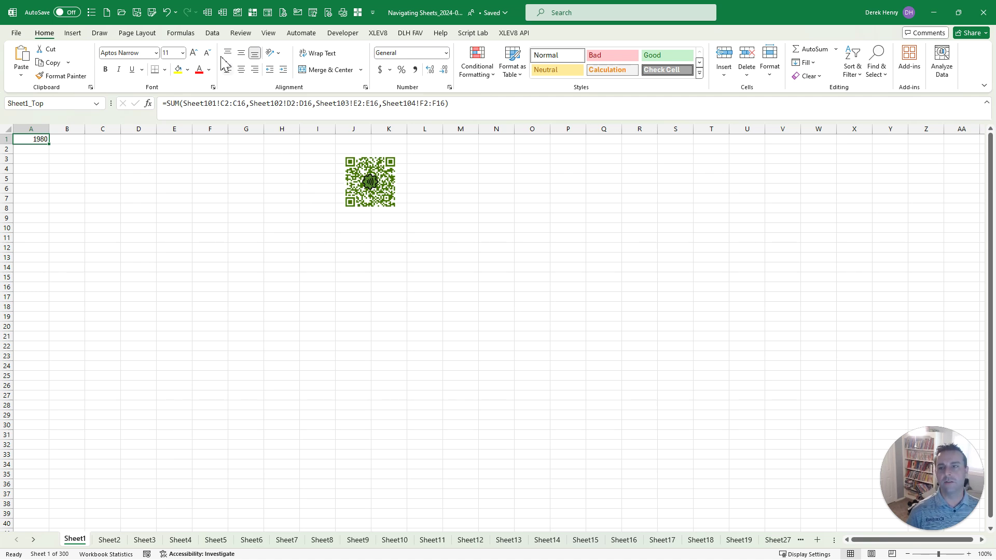
- Open the View > Navigation pane and try searching its sheet list for 201, then clear it
click(267, 33)
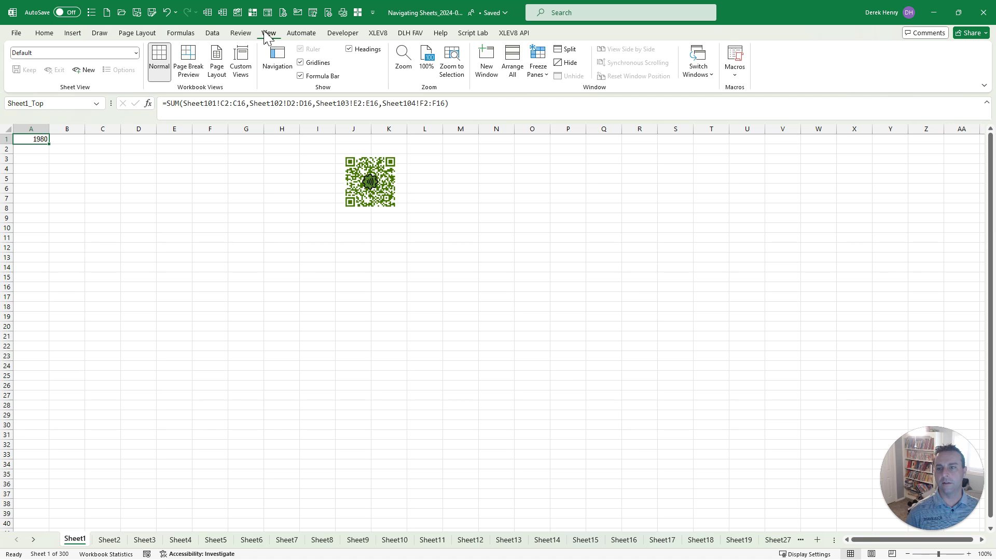
click(278, 59)
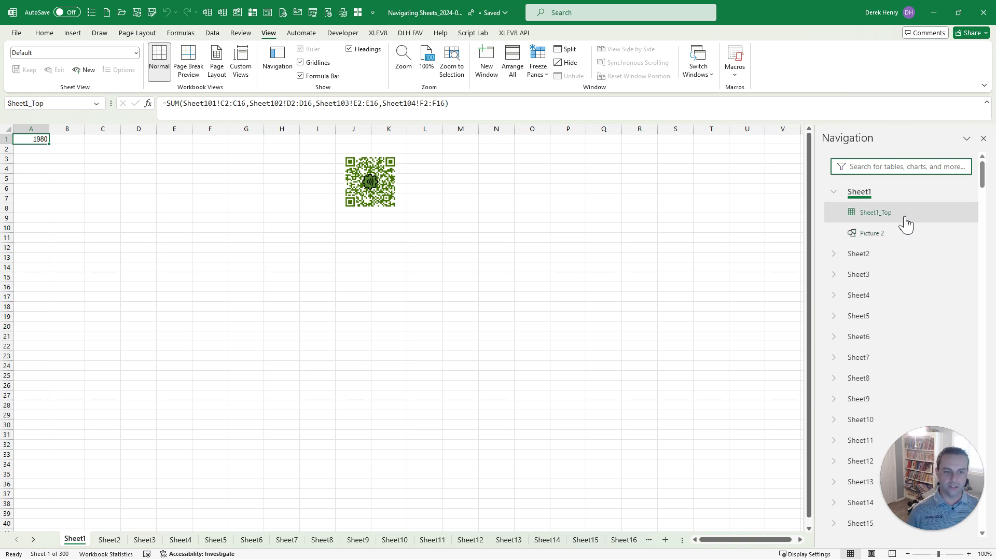
scroll(910, 223, down, 10)
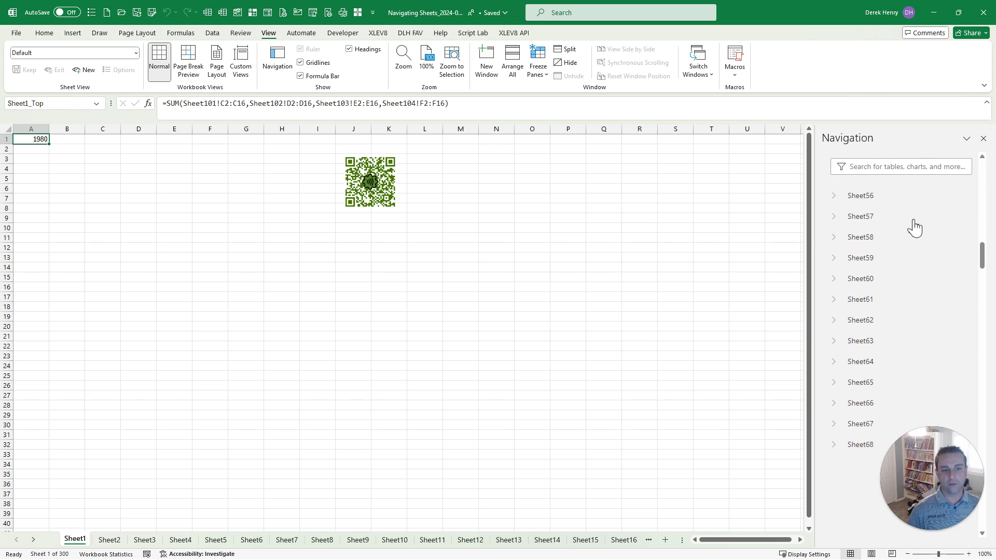
scroll(912, 228, up, 12)
click(913, 170)
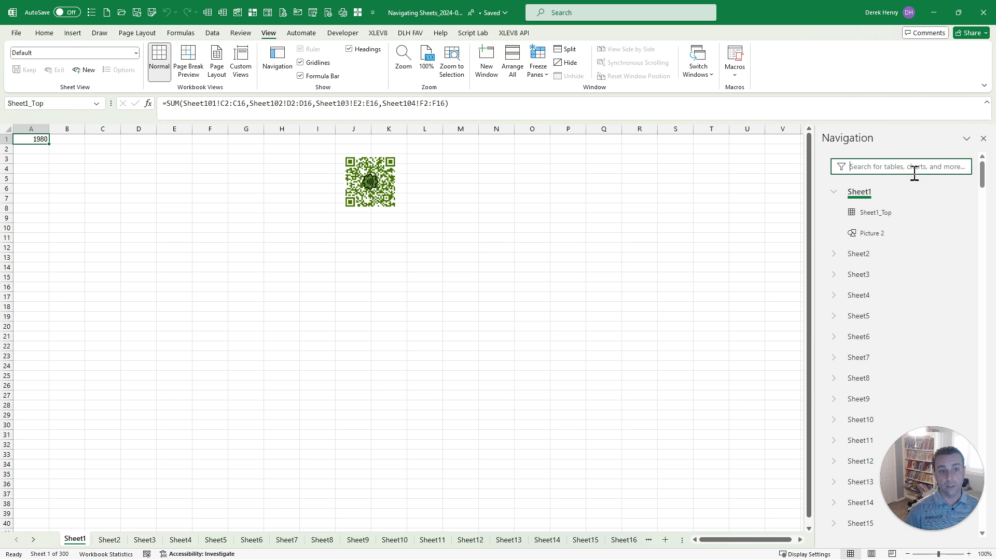
text(201)
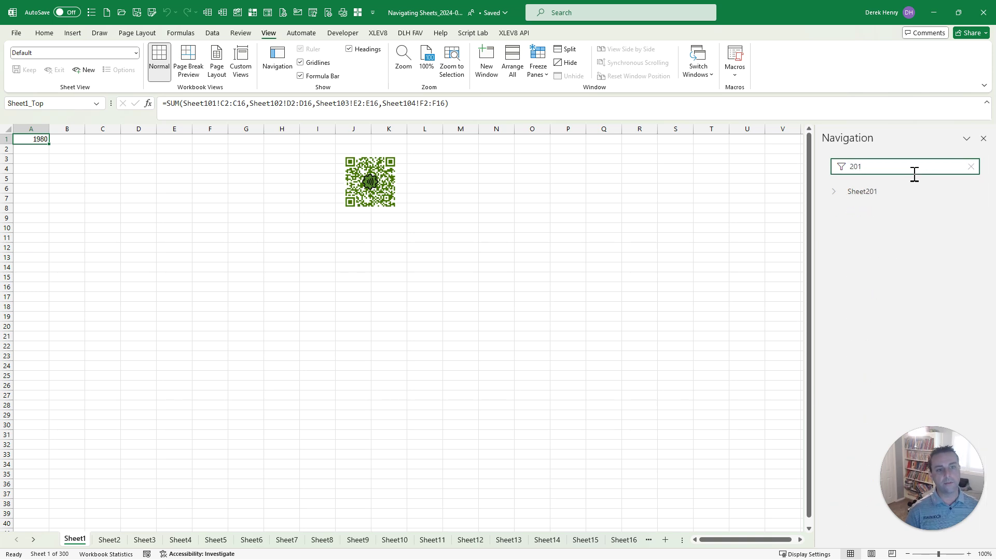
key(Escape)
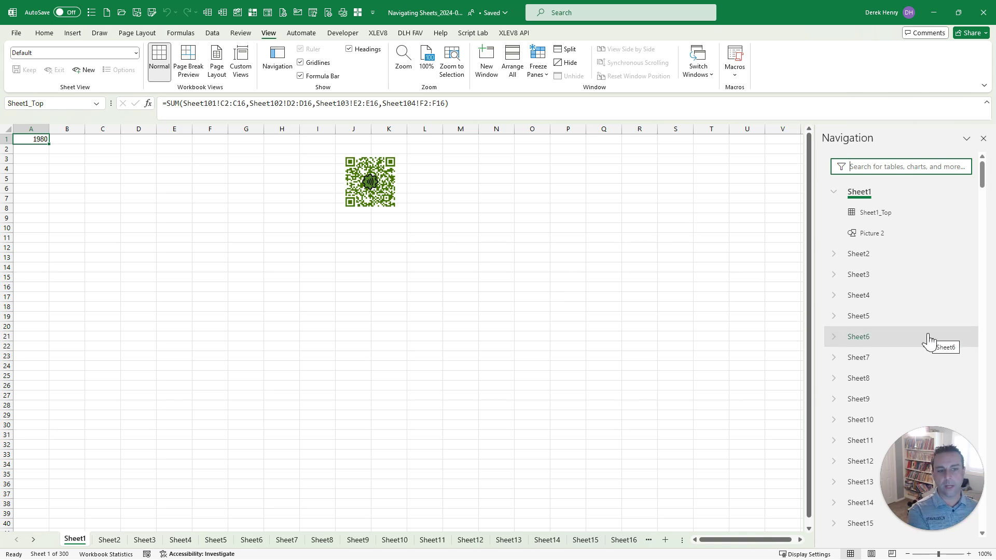
- Select cells O21, J18 and F11, then jump to the Sheet1_Top range at A1
click(539, 338)
click(337, 307)
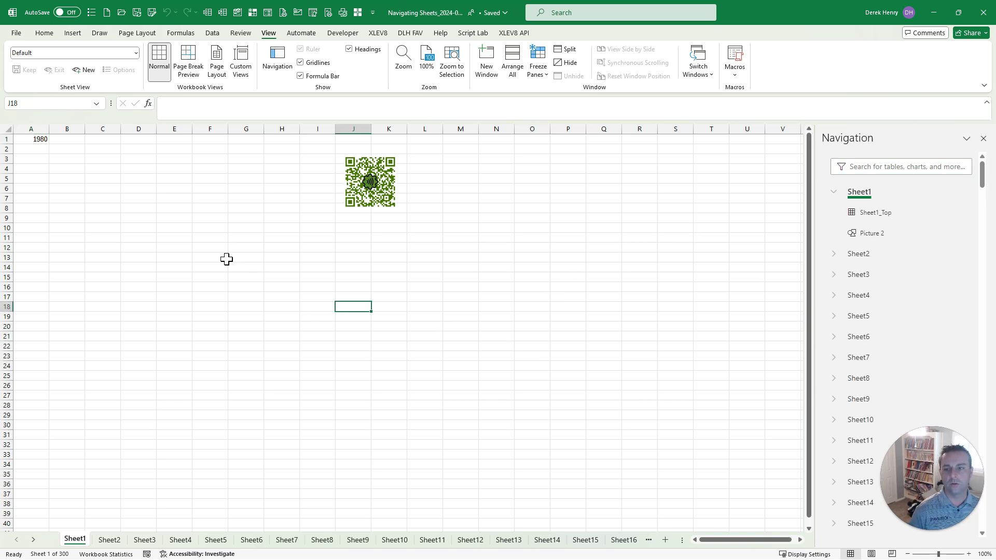
click(210, 237)
click(38, 138)
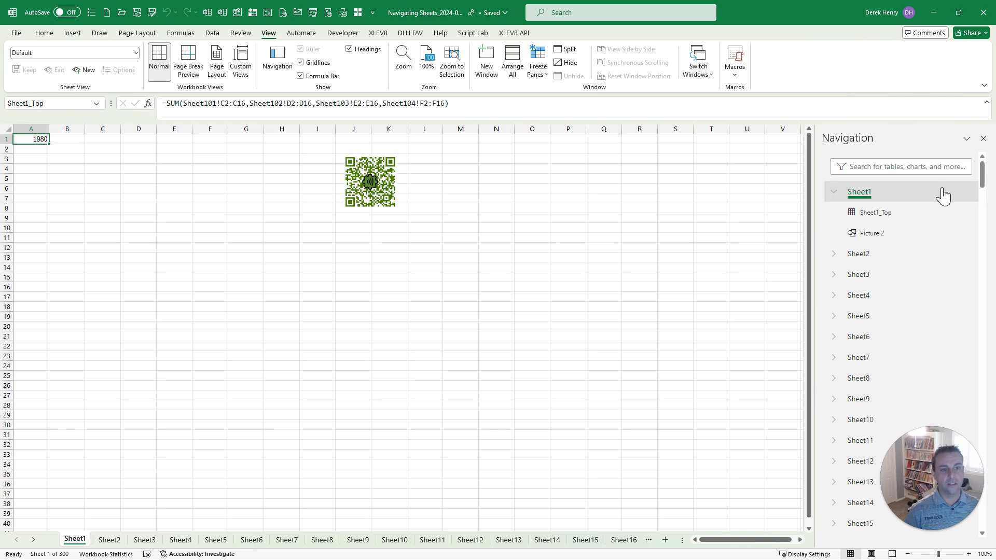
- Close the Navigation pane, step forward and back a sheet, then jump to Sheet101's C2:C16 precedent
click(983, 139)
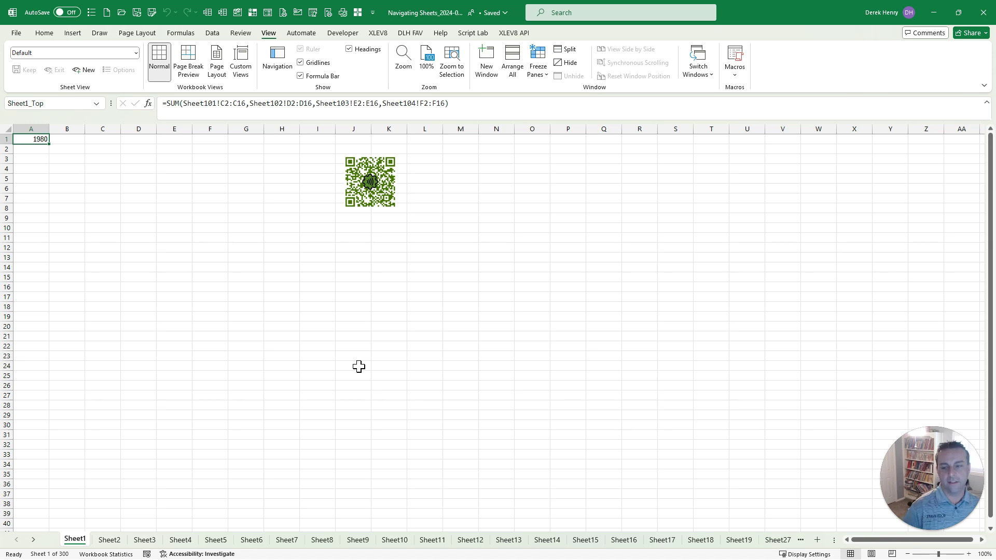
key(ctrl+Page_Down)
key(ctrl+Page_Down)
key(ctrl+Page_Down)
key(ctrl+Page_Down)
key(ctrl+Page_Down)
key(ctrl+Page_Down)
key(ctrl+Page_Down)
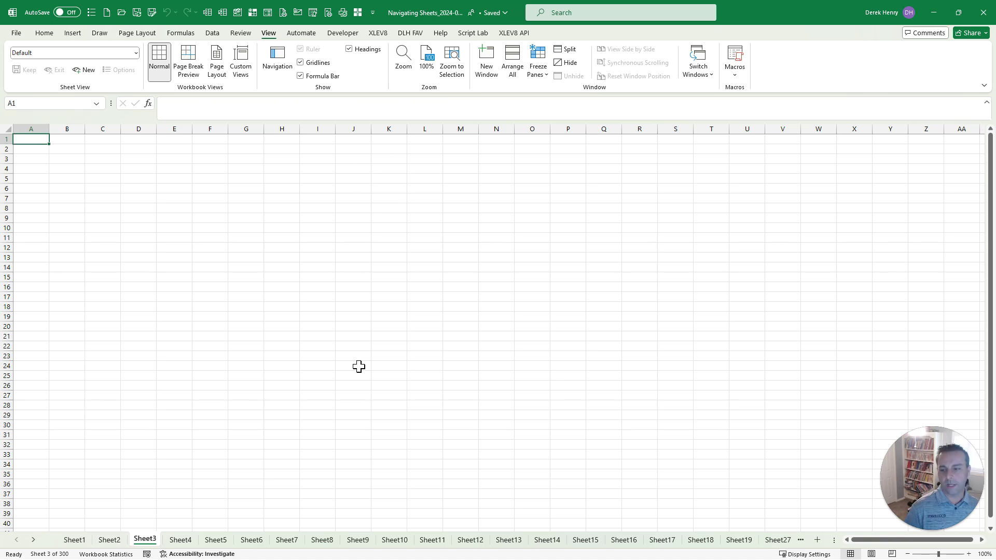
key(ctrl+Page_Up)
key(ctrl+Page_Up)
key(ctrl+Page_Up)
key(ctrl+Page_Up)
key(ctrl+Page_Up)
key(ctrl+Page_Up)
key(ctrl+Page_Up)
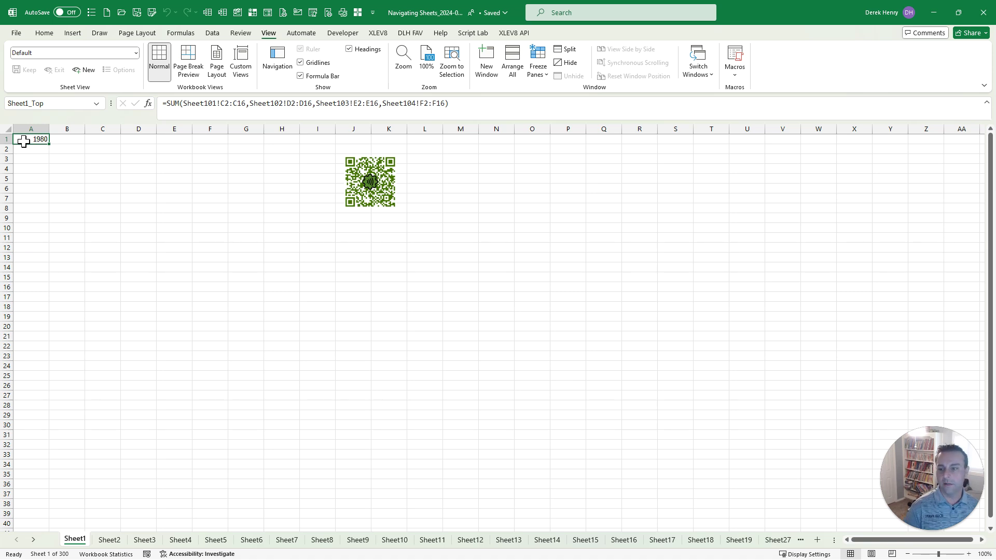
key(ctrl+bracketleft)
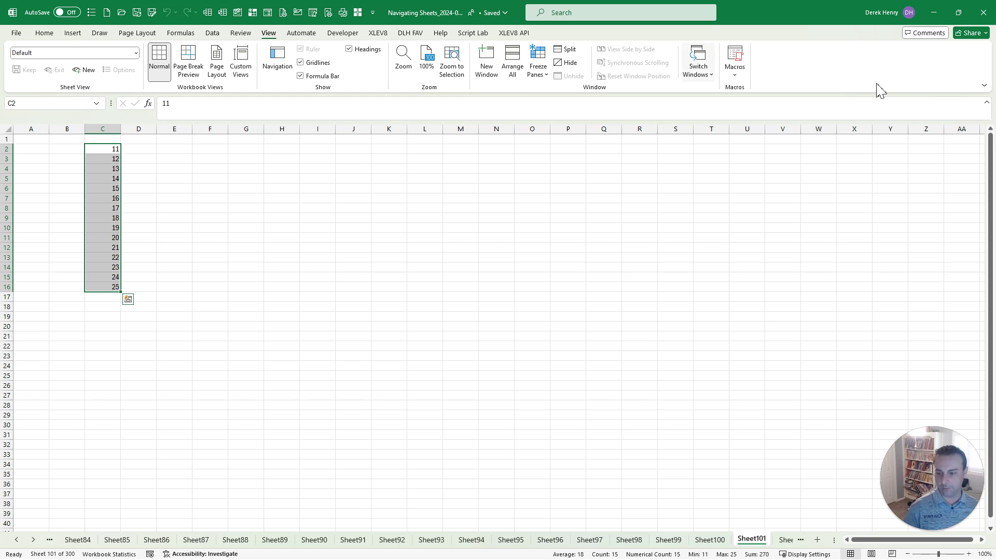
- Switch from Sheet101 back to Sheet1 using the tab-arrow Activate sheet list
right_click(14, 540)
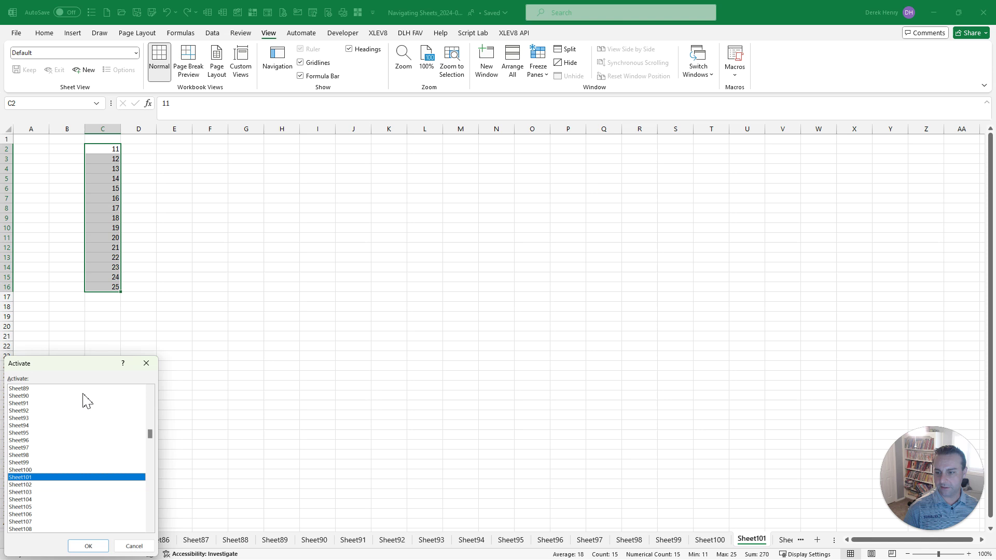
drag(151, 435, 151, 390)
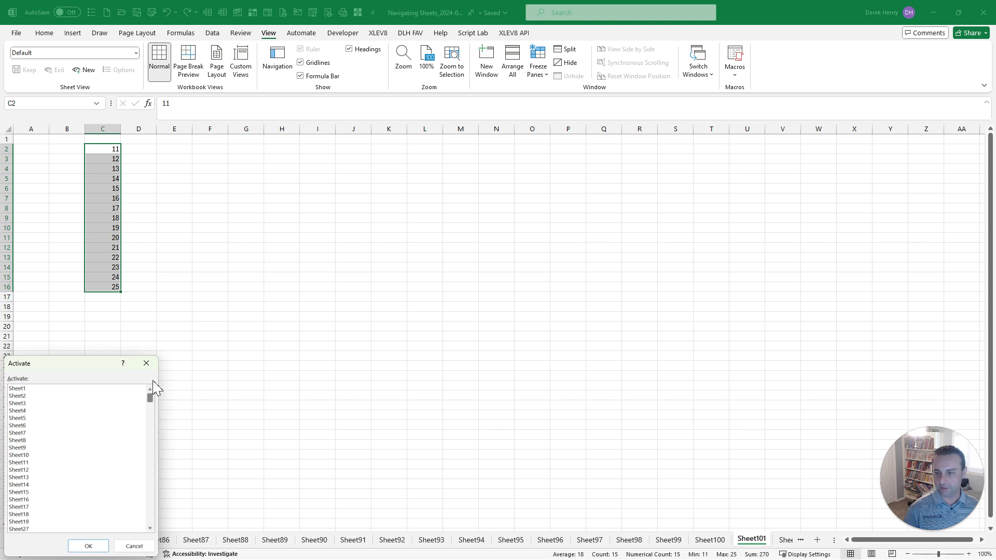
click(119, 389)
click(103, 544)
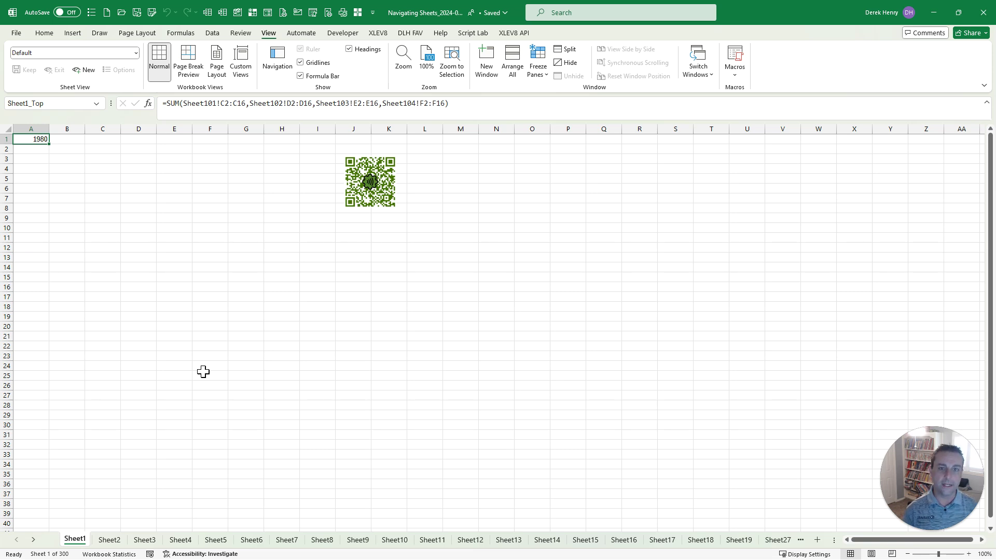
- Filter the formula's references by 102, go to Sheet102!D2:D16, then request a return
key(ctrl+bracketleft)
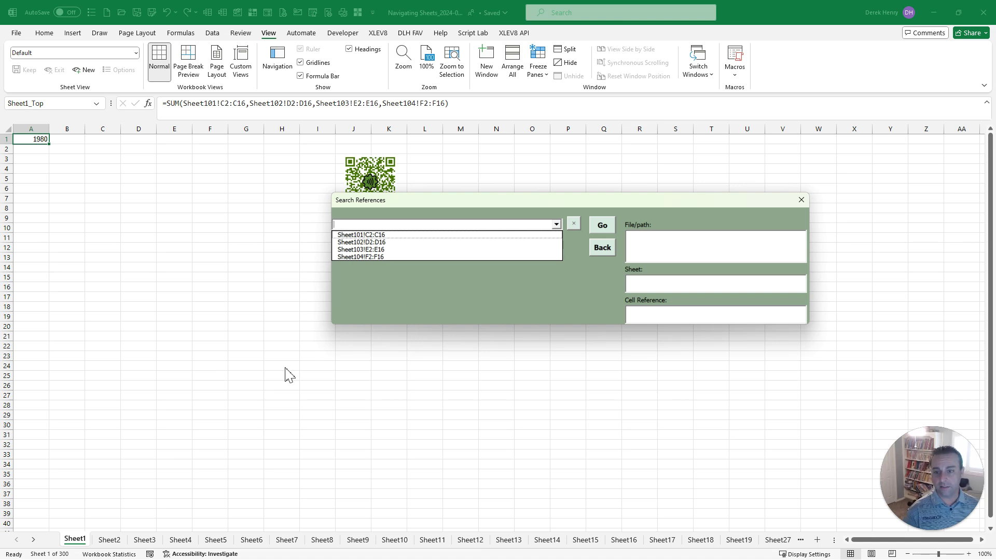
text(102)
key(Down)
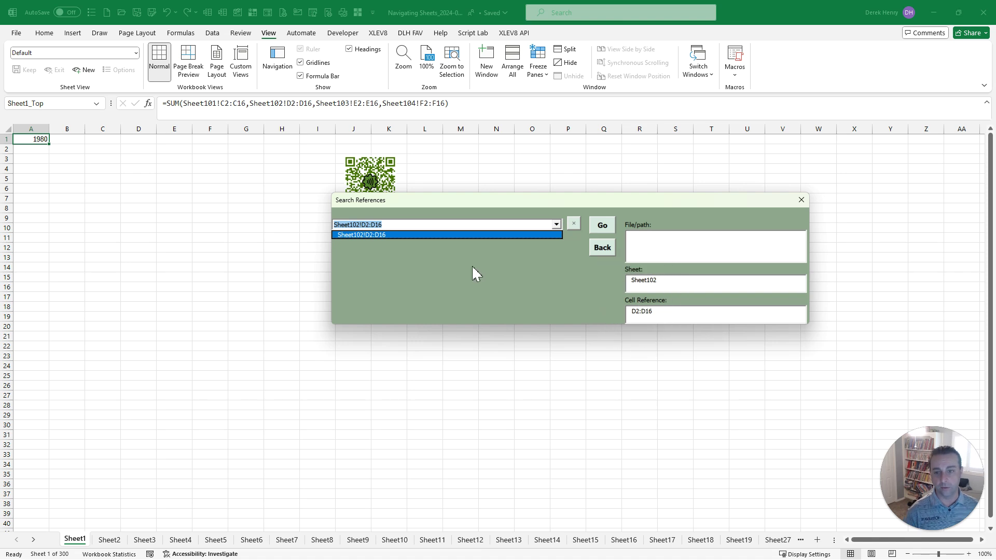
key(Return)
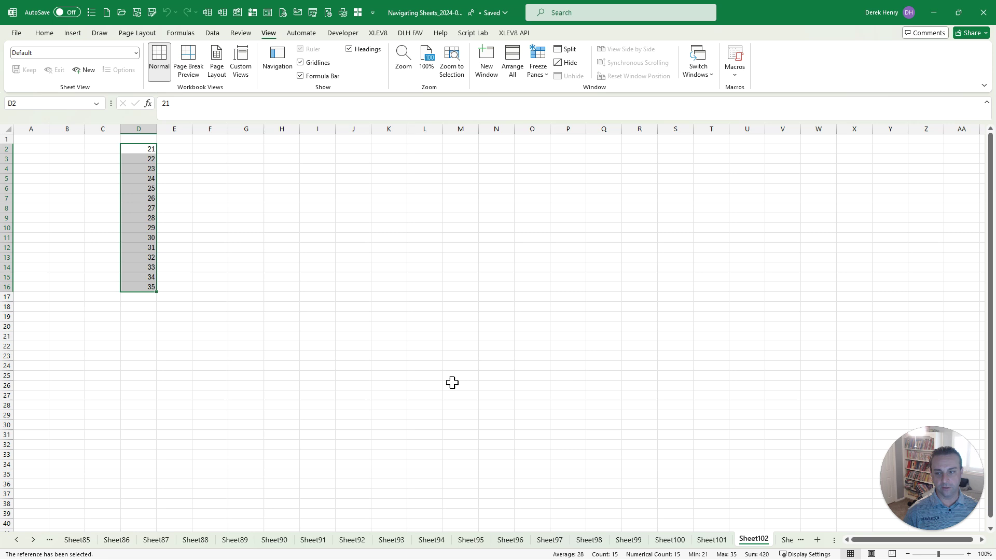
key(ctrl+bracketleft)
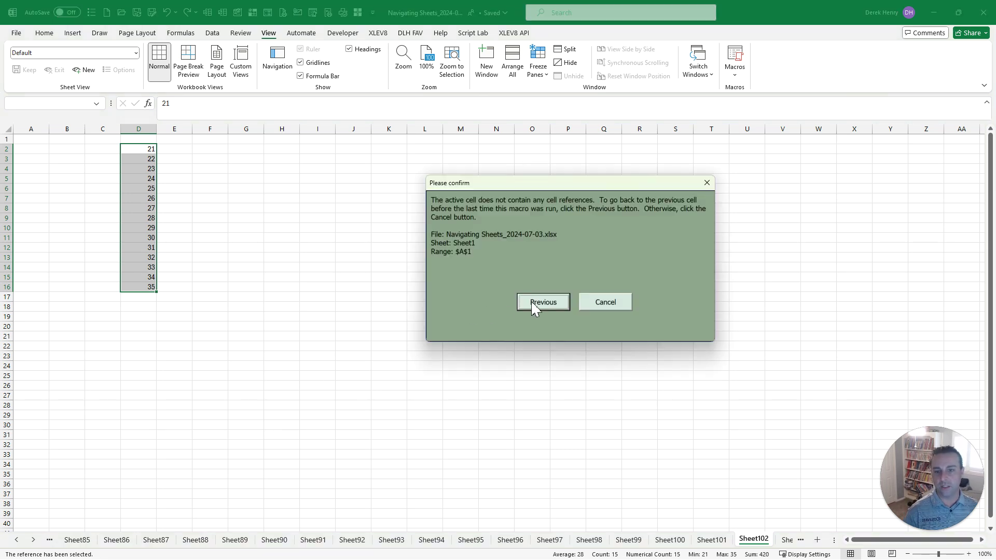
- Choose Previous to return to Sheet1!A1, then list the Sheet1_Top to Sheet300_Top names in the Name Box
click(558, 303)
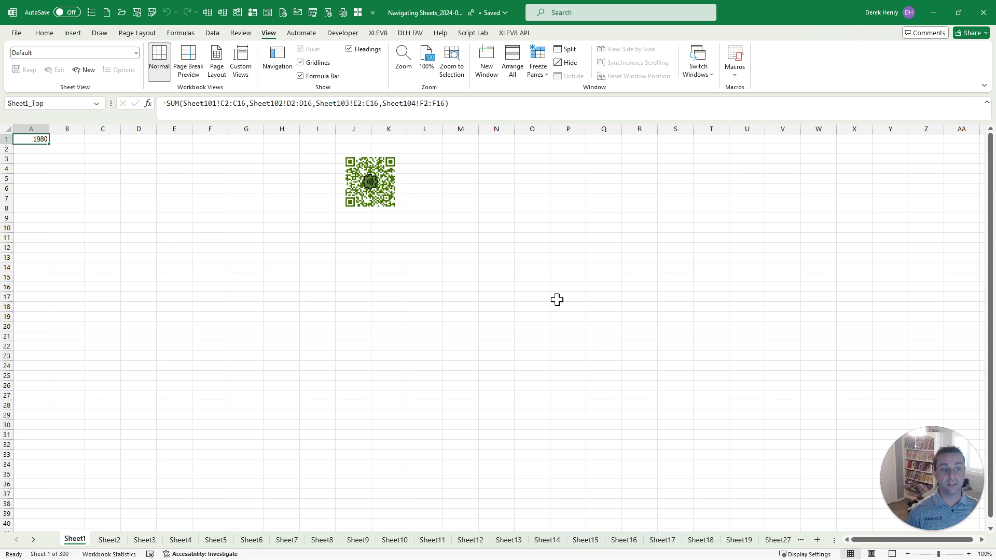
click(96, 103)
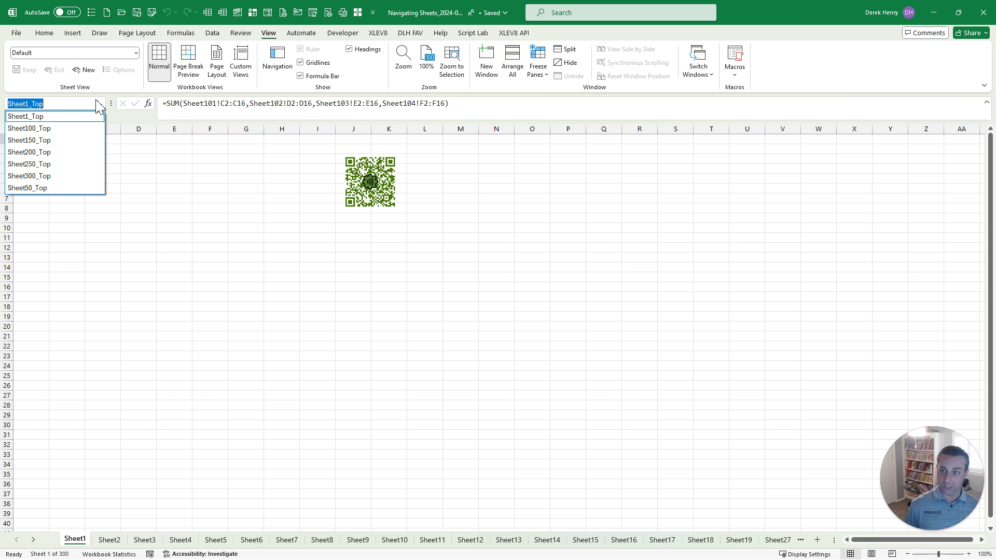
- Jump to Sheet50 via the Sheet50_Top name, then back to Sheet1 via Sheet1_Top
click(62, 190)
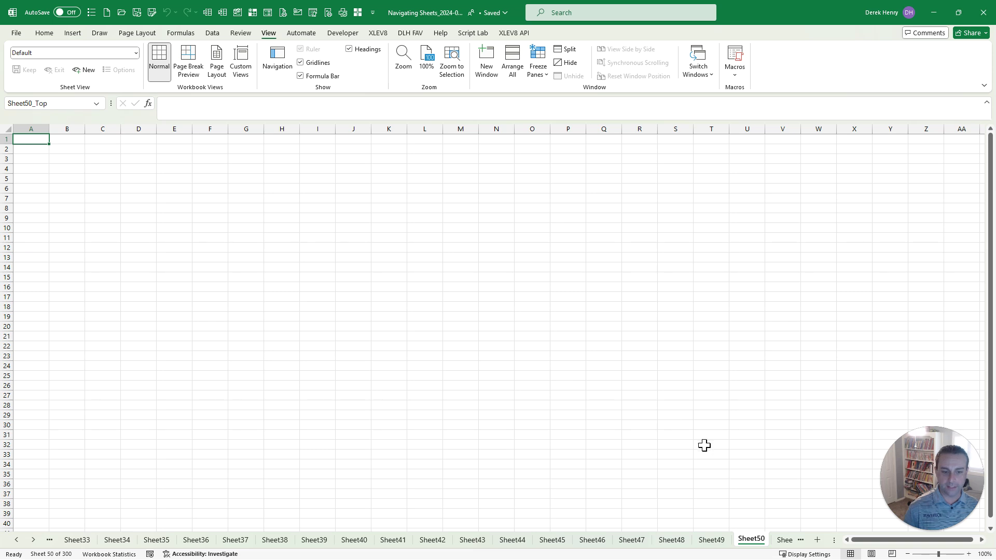
click(752, 541)
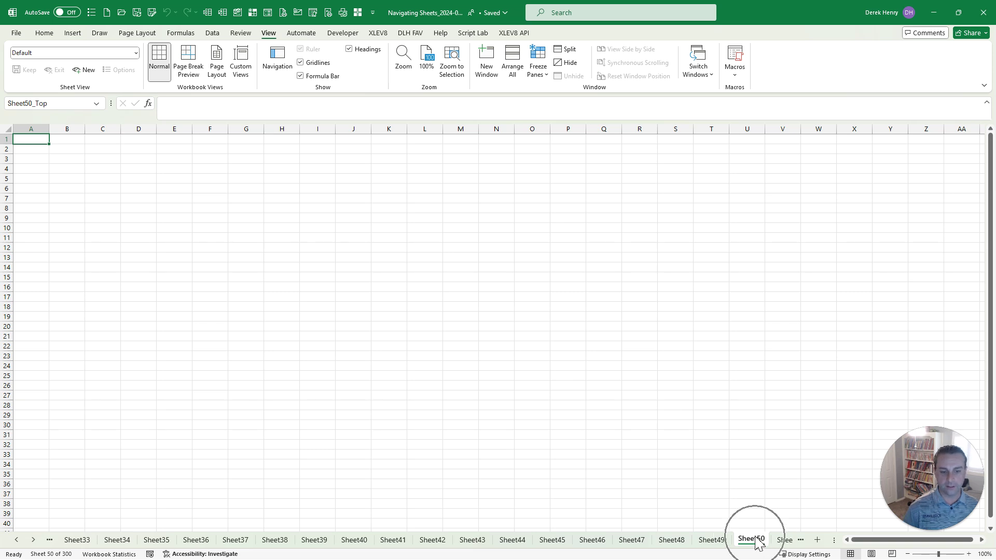
click(101, 103)
click(101, 106)
click(92, 117)
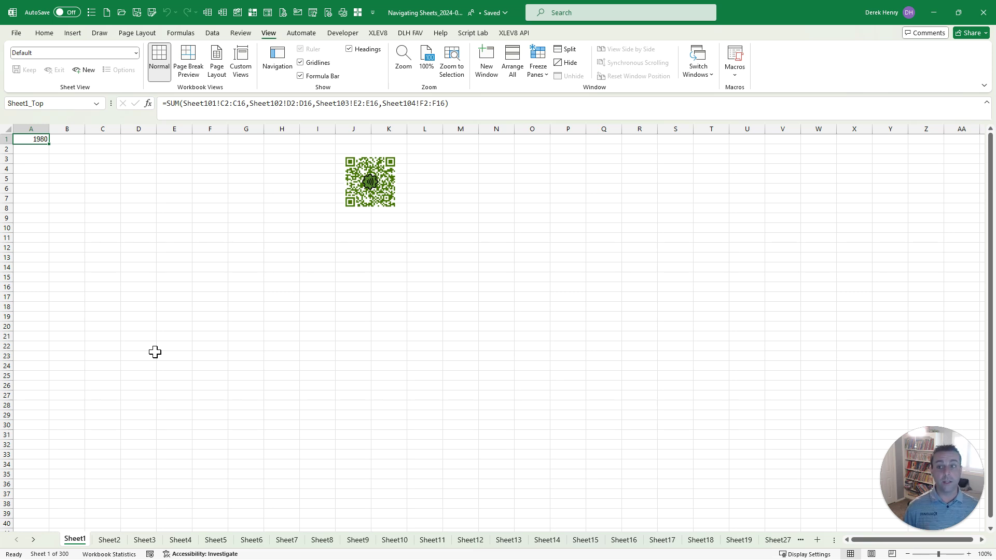
- Reopen and dismiss the Name Box list, then bring up the sheet action prompt with Ctrl+Shift+S
click(97, 105)
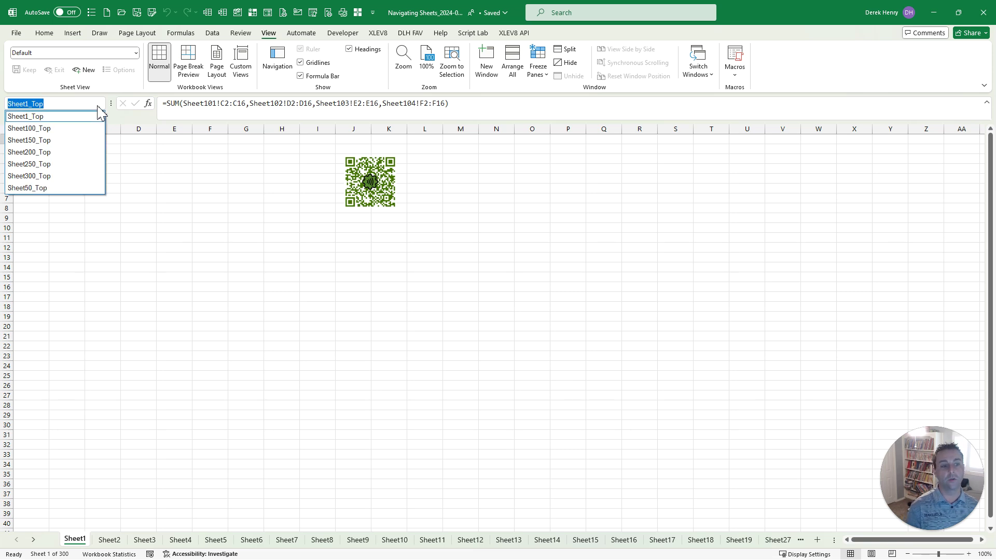
click(97, 106)
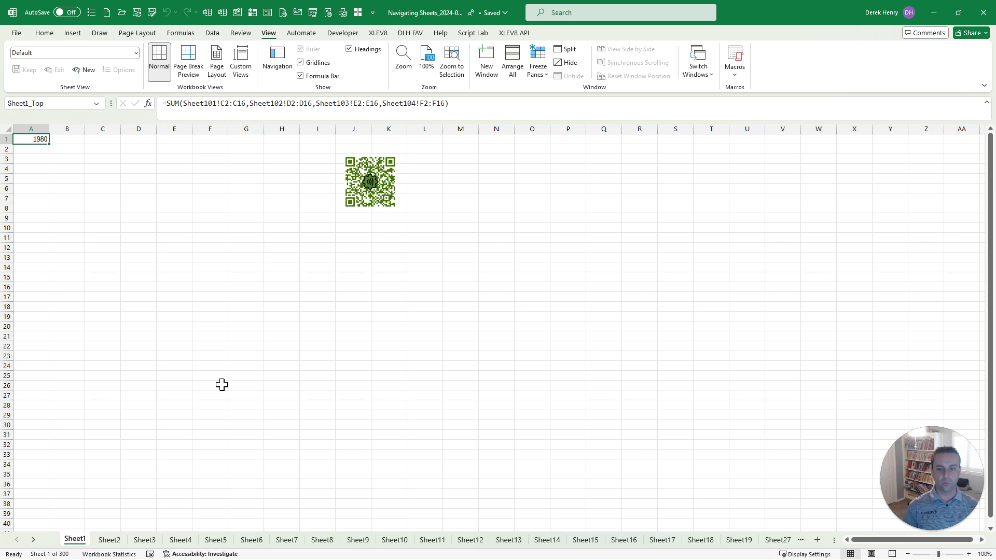
key(ctrl+shift+s)
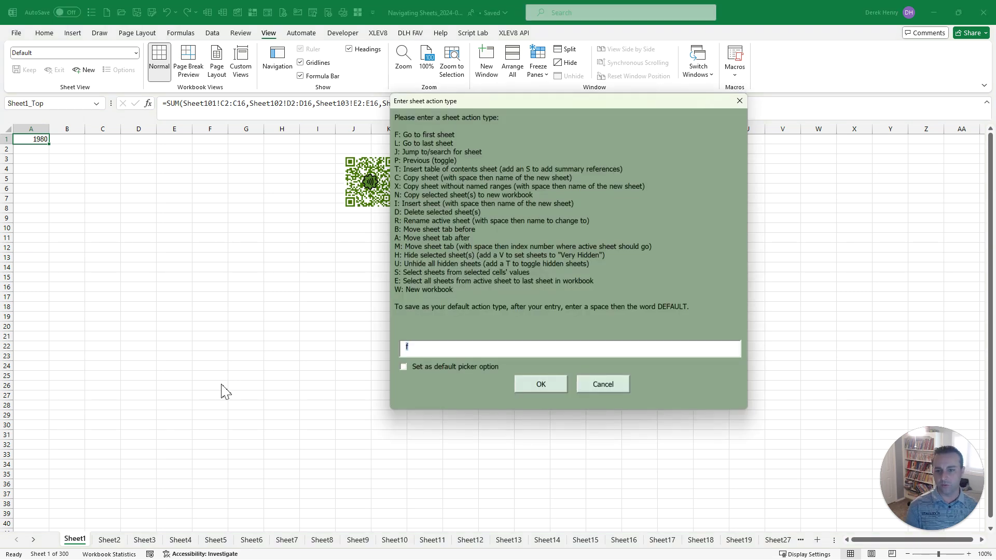
- Jump to the first sheet with action F, then to the last sheet Sheet300 with L
key(Return)
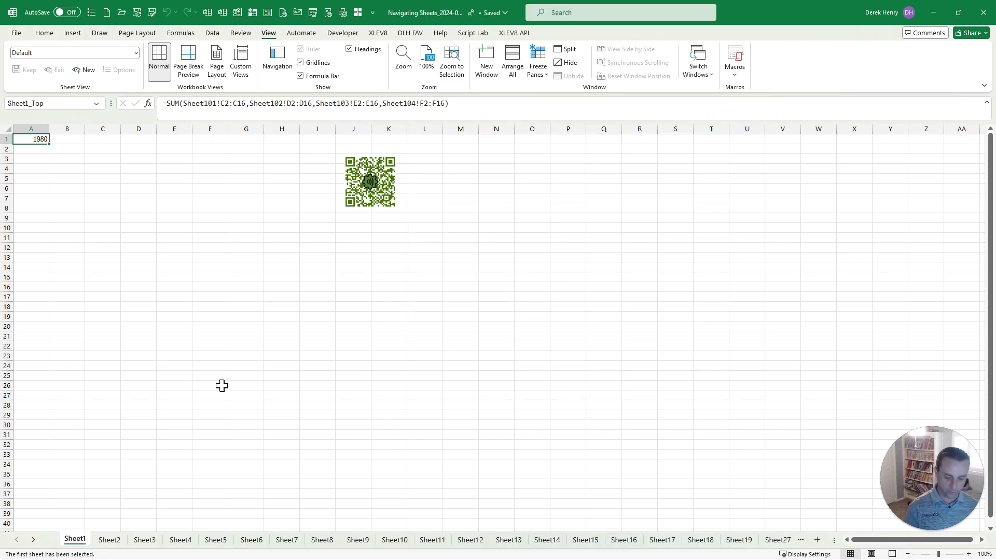
key(ctrl+shift+s)
text(l)
key(Return)
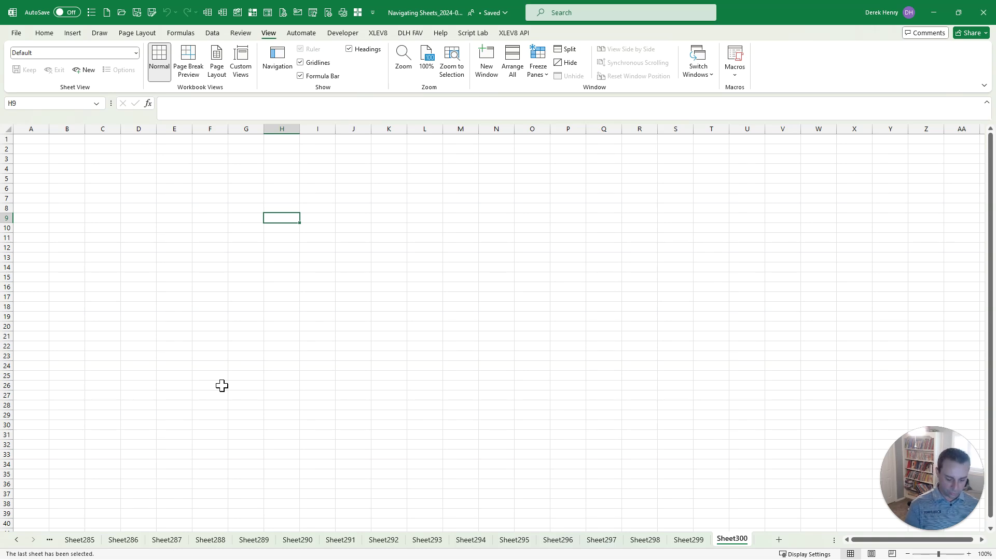
- Toggle back to Sheet1 with action P and bring up the sheet action prompt again
key(ctrl+shift+s)
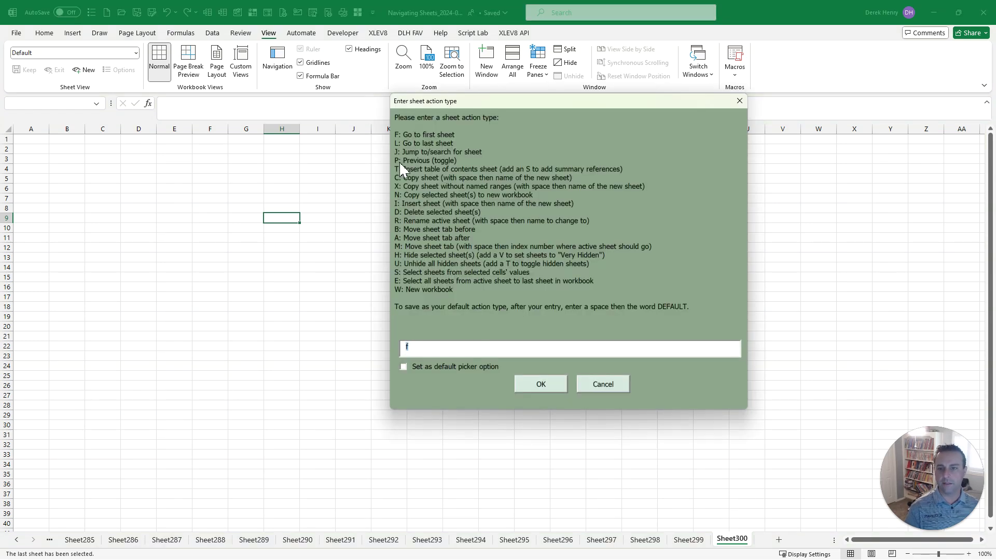
text(p)
key(Return)
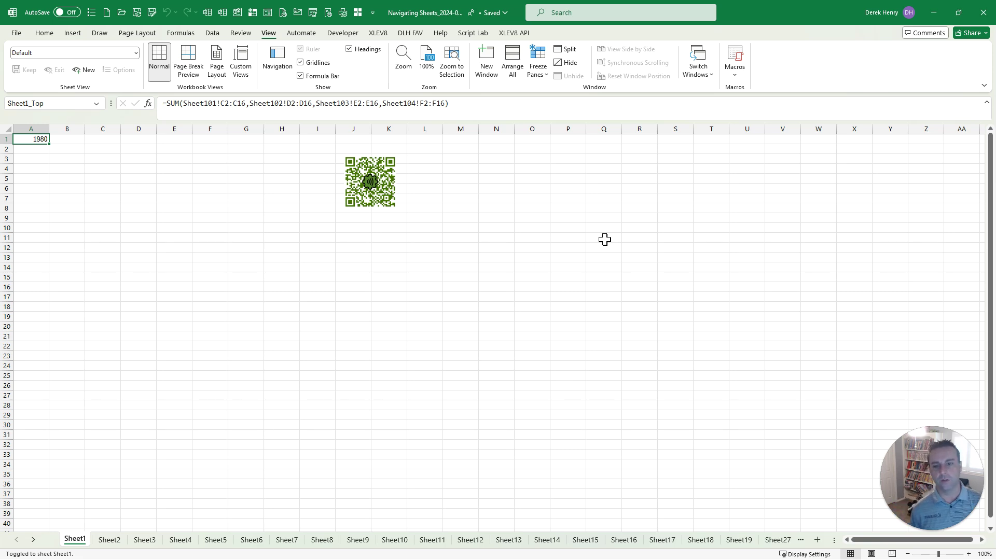
key(ctrl+shift+s)
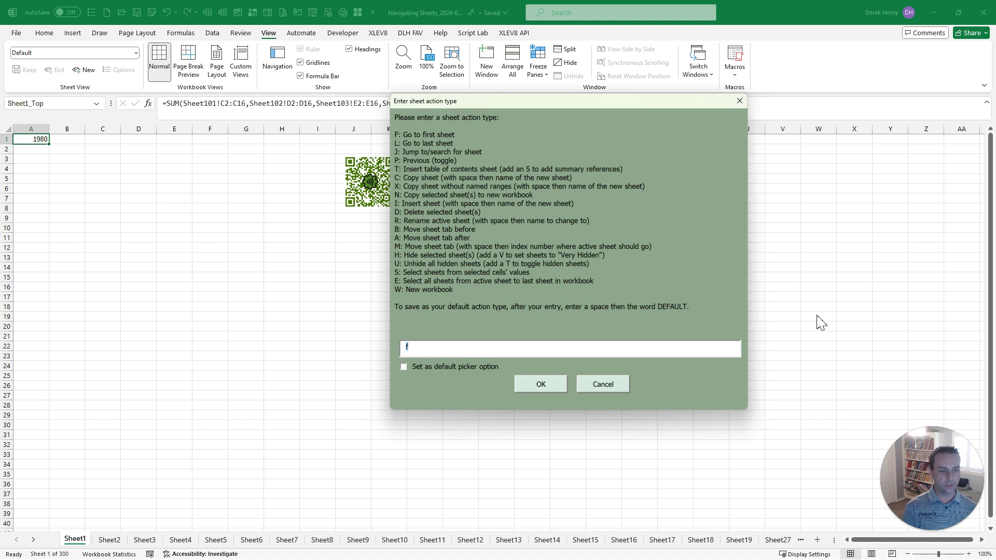
- Open Sheet Search with action J, search for 14, and go to Sheet114
text(j)
key(Return)
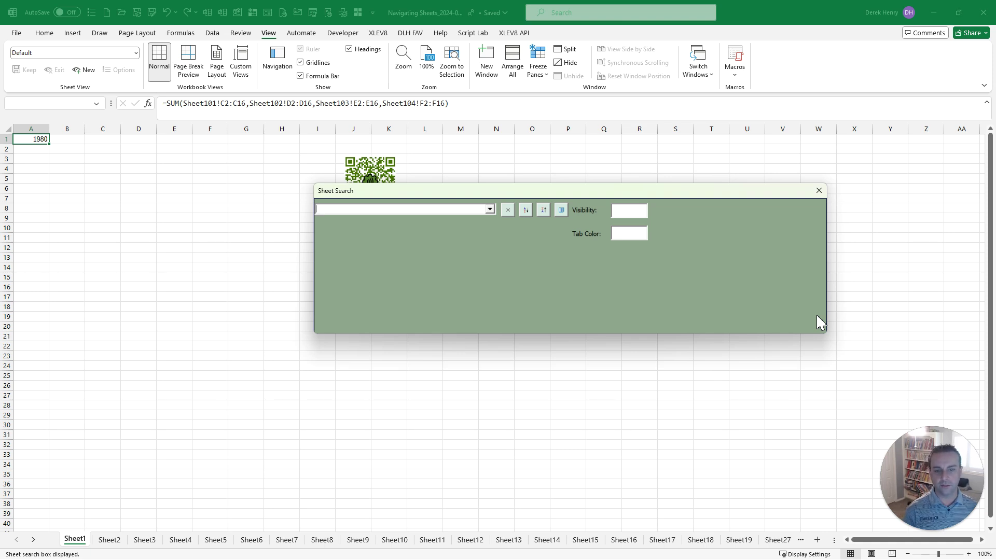
text(14)
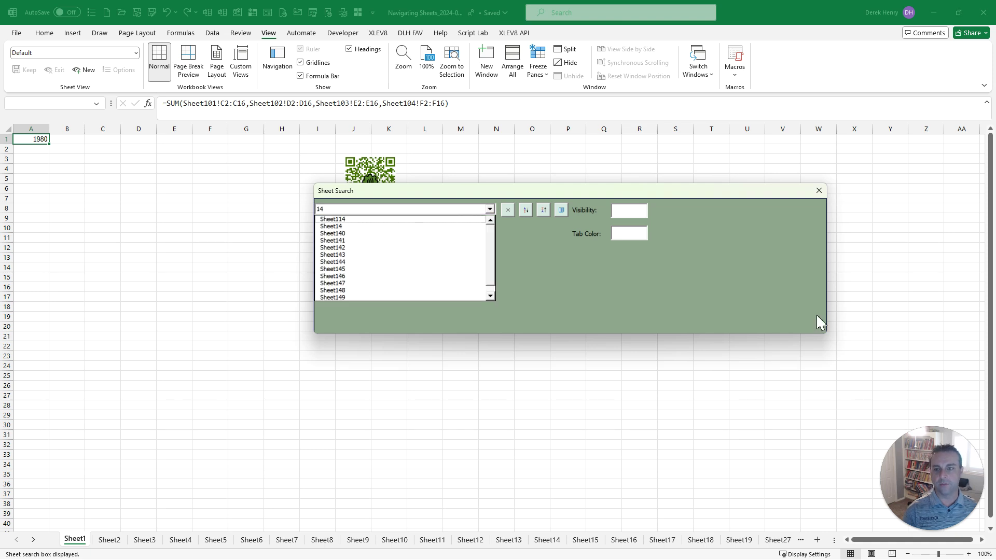
key(Down)
key(Down)
key(Down)
key(Down)
key(Down)
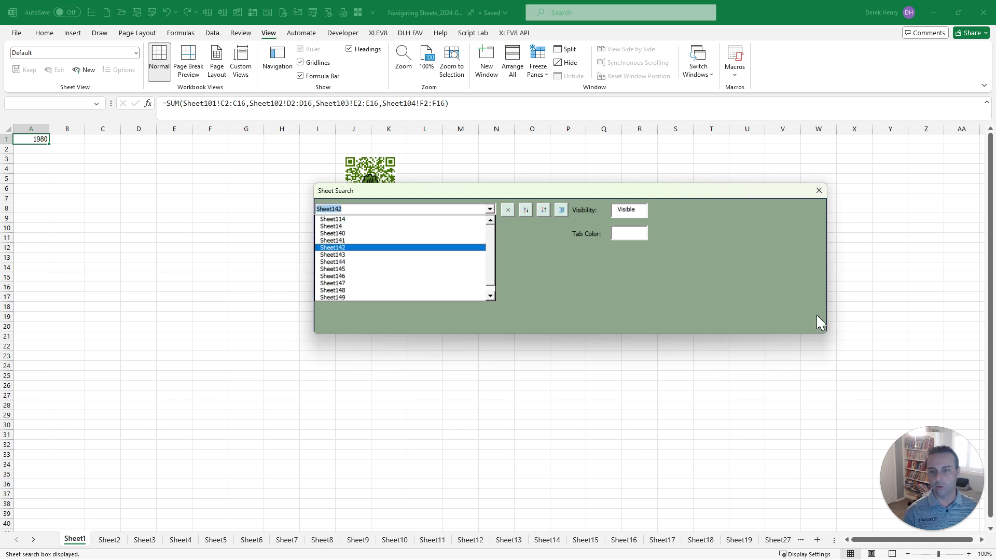
key(Up)
key(Up)
key(Up)
key(Up)
key(Up)
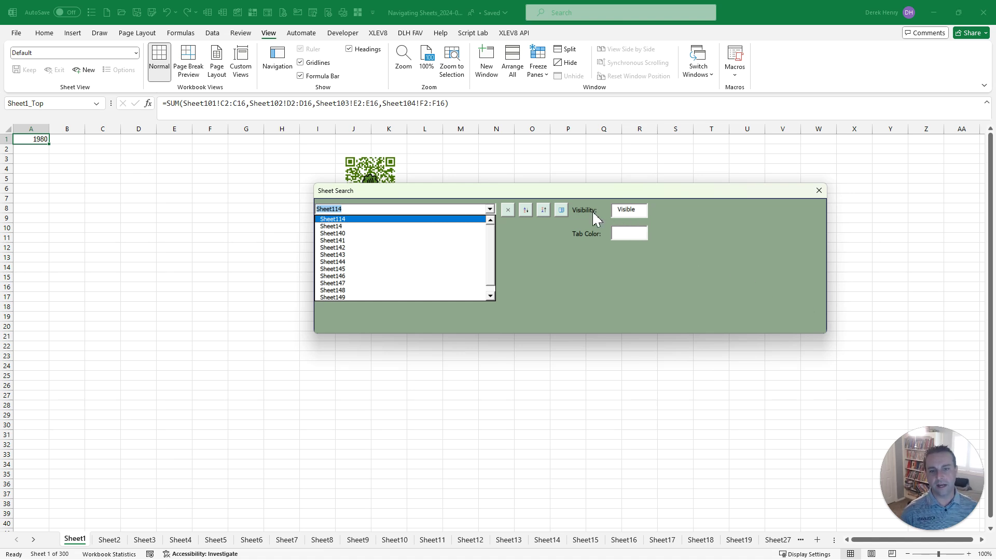
click(384, 209)
key(Return)
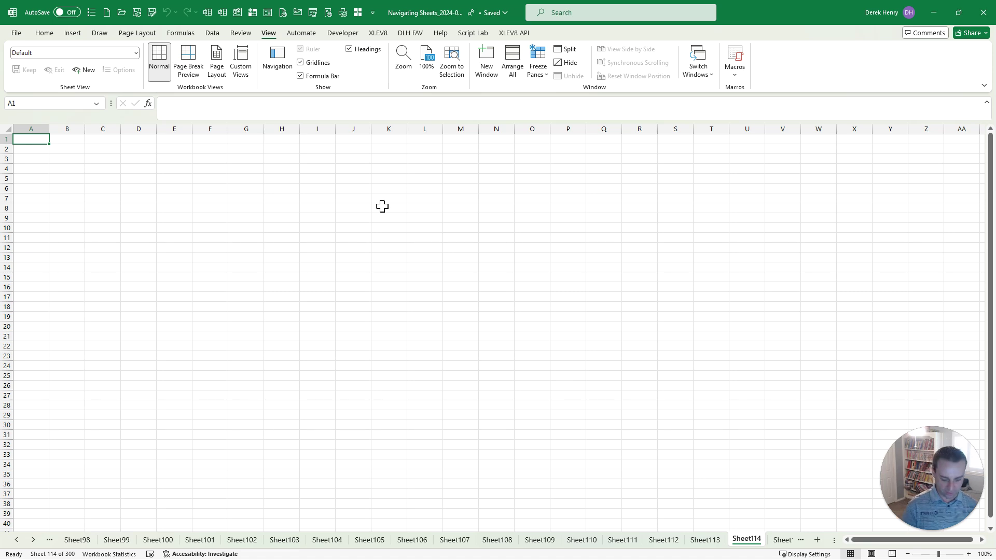
- Use sheet action F to jump from Sheet114 to Sheet1, then reopen the action prompt
key(ctrl+shift+s)
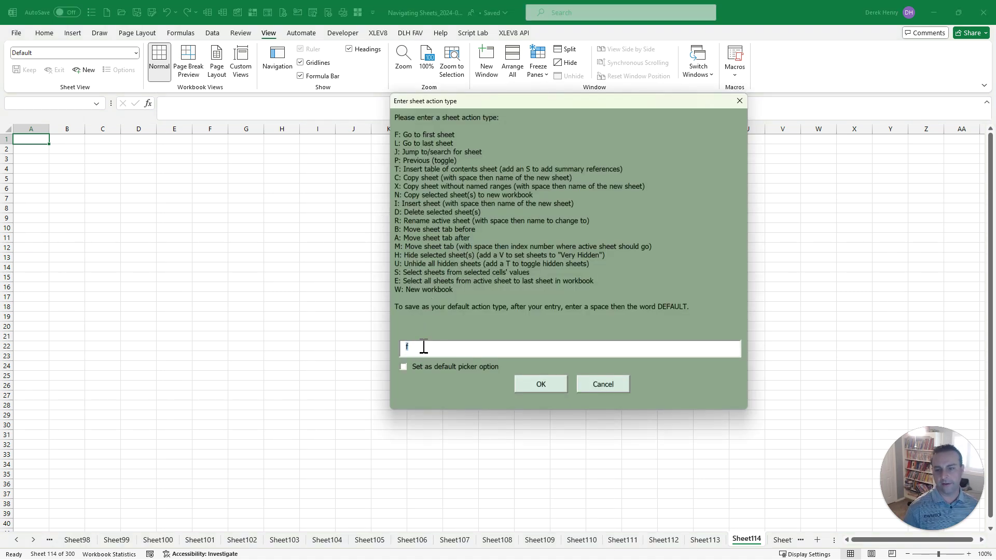
key(Return)
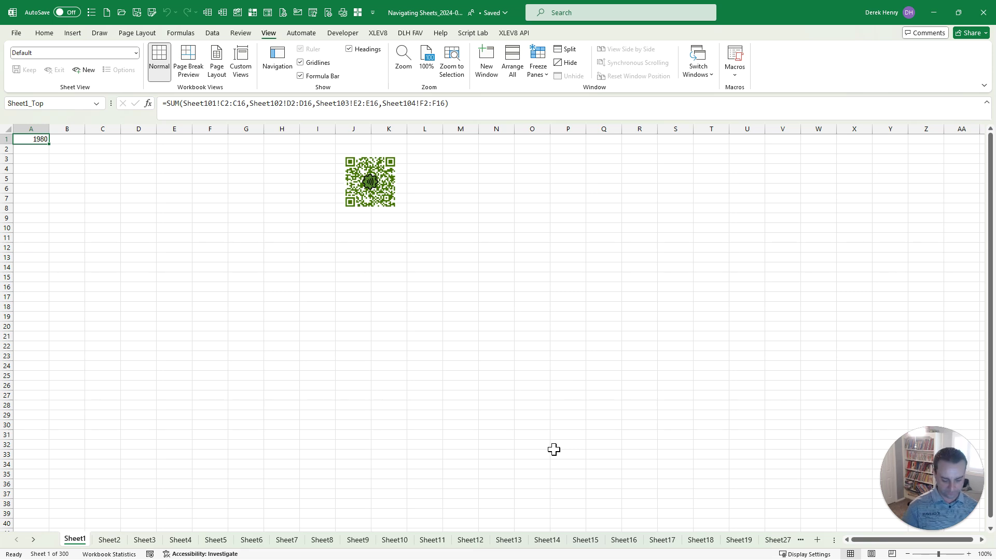
key(ctrl+shift+s)
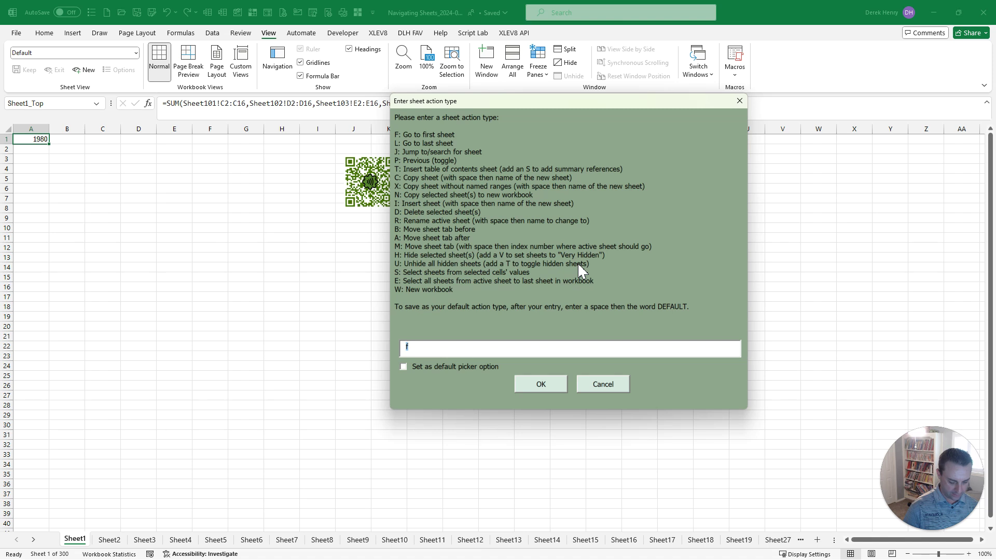
- Build a front 'Table of Contents' sheet hyperlinking Sheet1, Sheet2 and onward to cell A1
text(t)
key(Return)
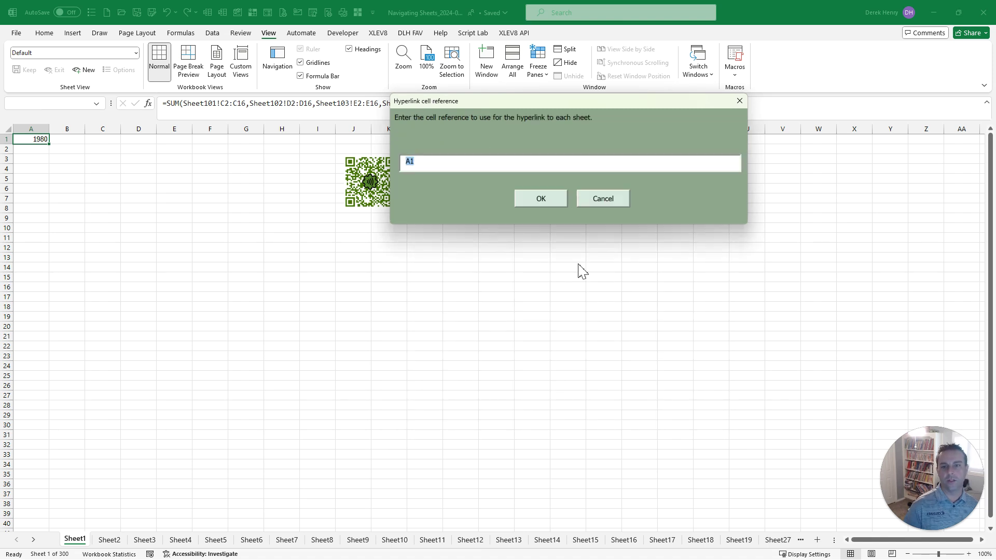
key(Return)
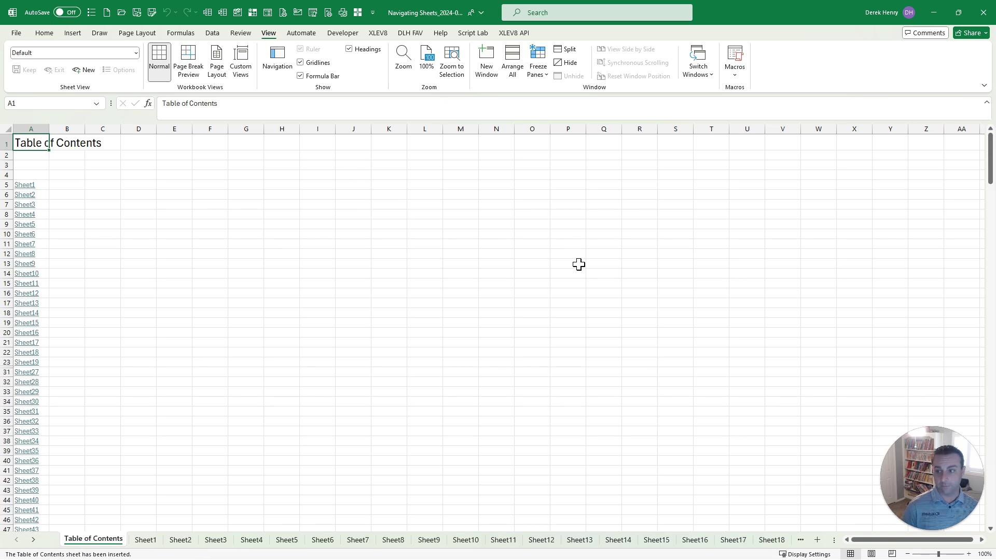
key(Down)
key(Down)
key(Down)
key(Down)
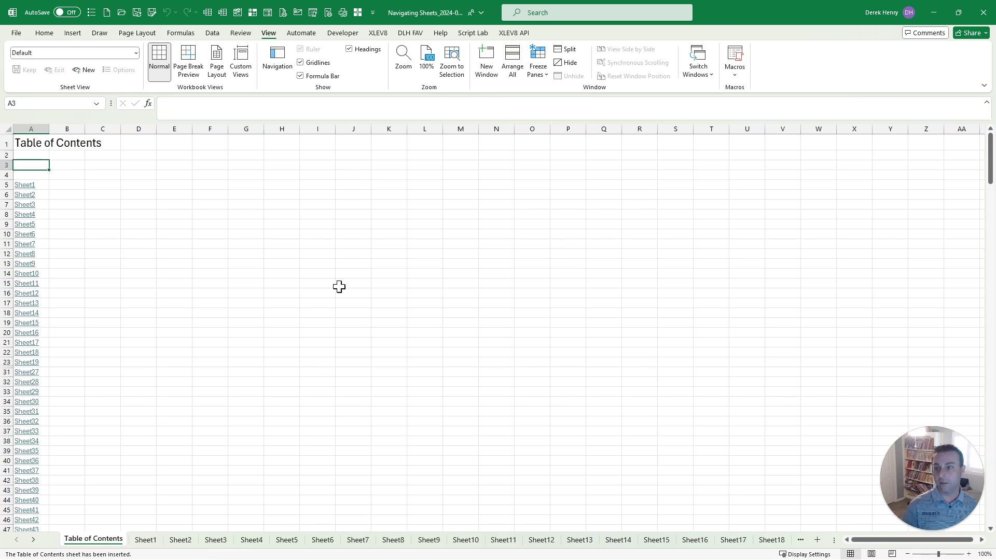
key(ctrl+Down)
key(ctrl+Up)
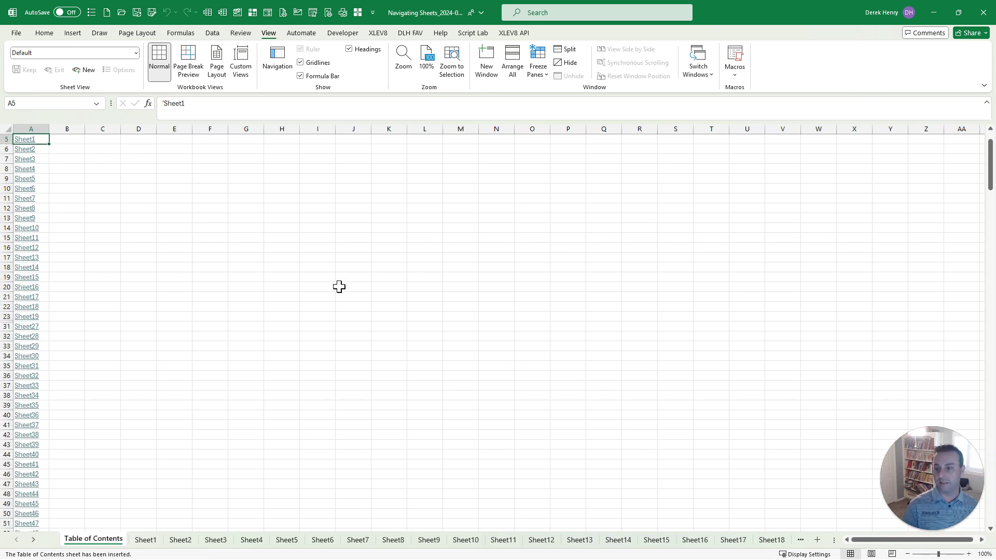
key(Up)
key(Up)
key(Up)
key(Up)
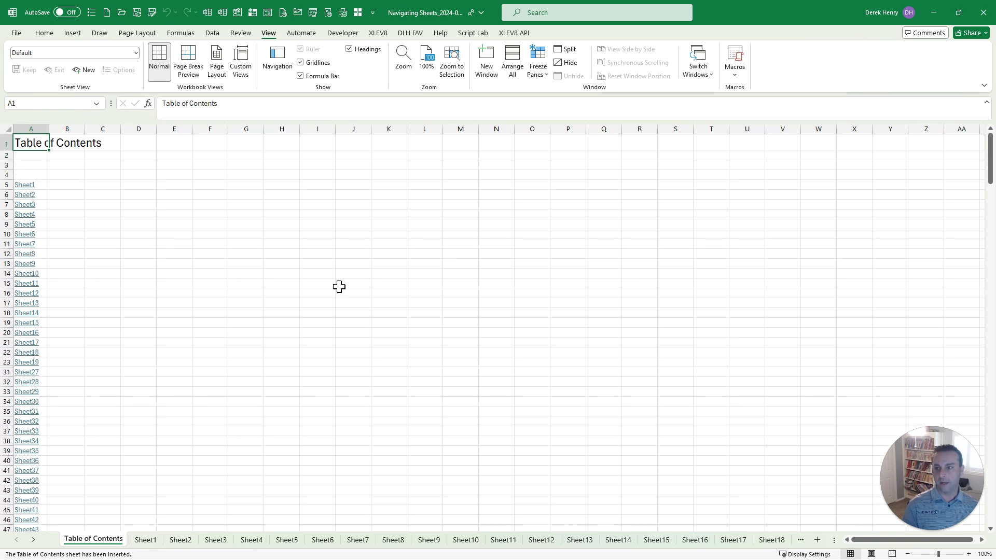
key(Down)
key(Down)
key(Down)
key(Down)
key(Down)
key(Down)
key(Down)
key(Down)
key(Down)
key(Down)
key(Down)
key(Down)
key(Down)
key(Down)
key(Down)
key(Down)
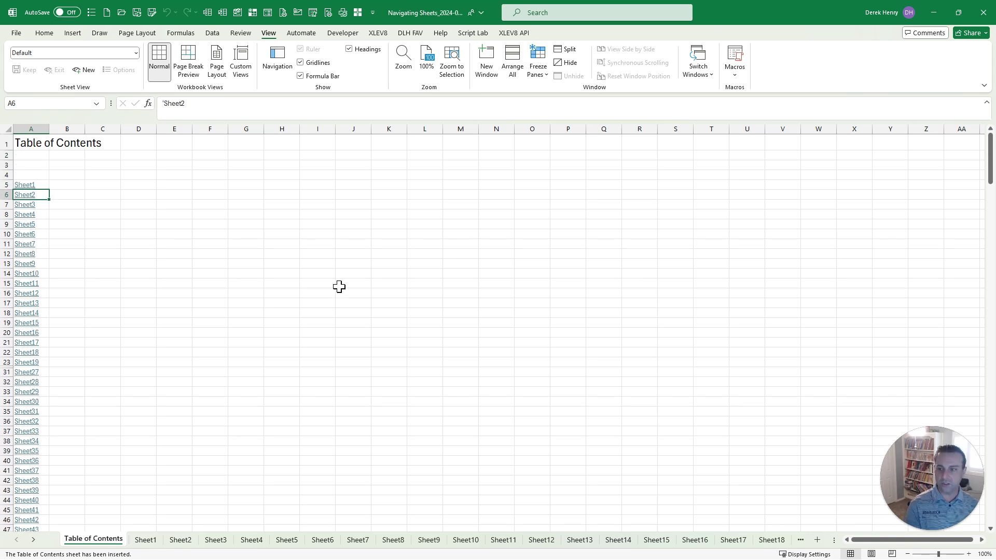
key(Menu)
key(o)
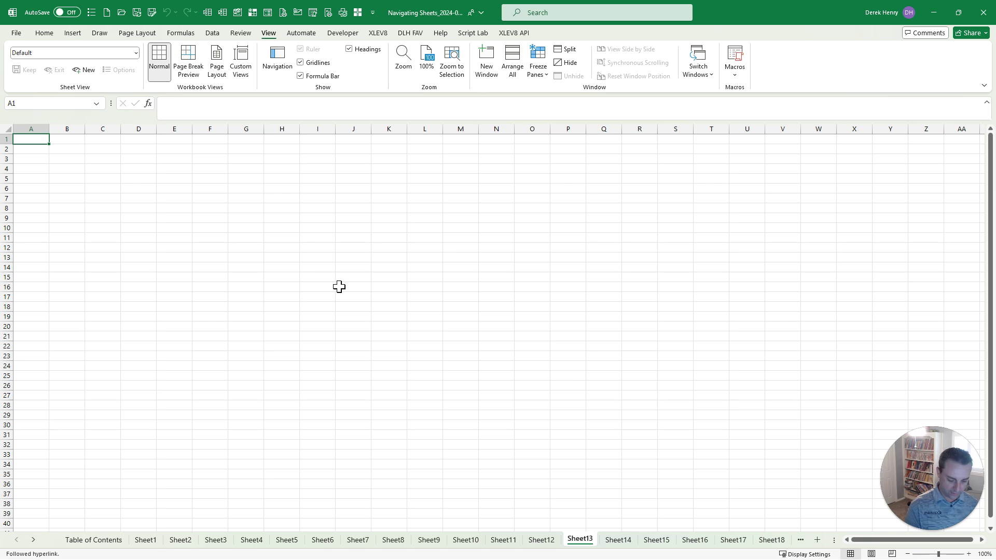
key(ctrl+shift+g)
key(Return)
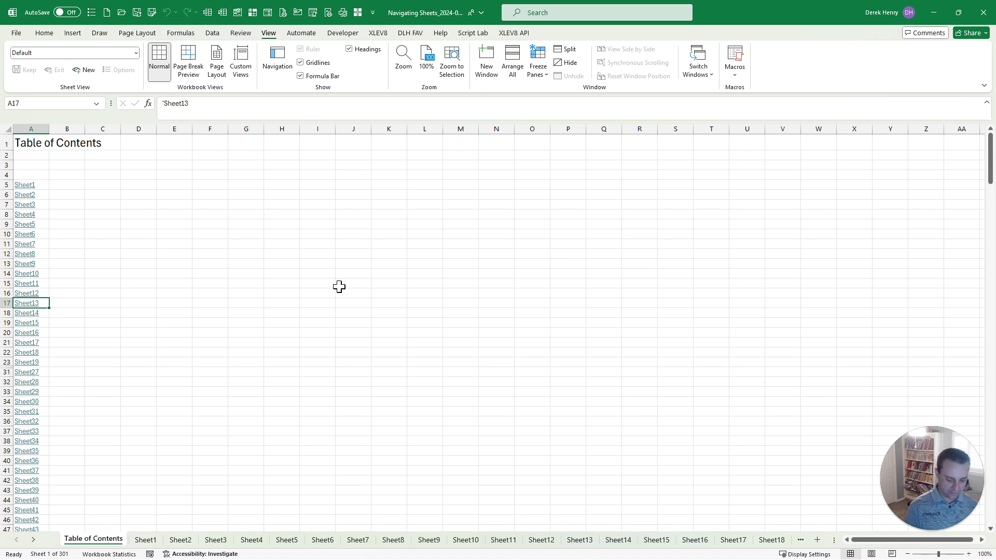
key(ctrl+shift+s)
- Replace the old Table of Contents with a fresh one linking to A1, then return to Sheet1
key(Return)
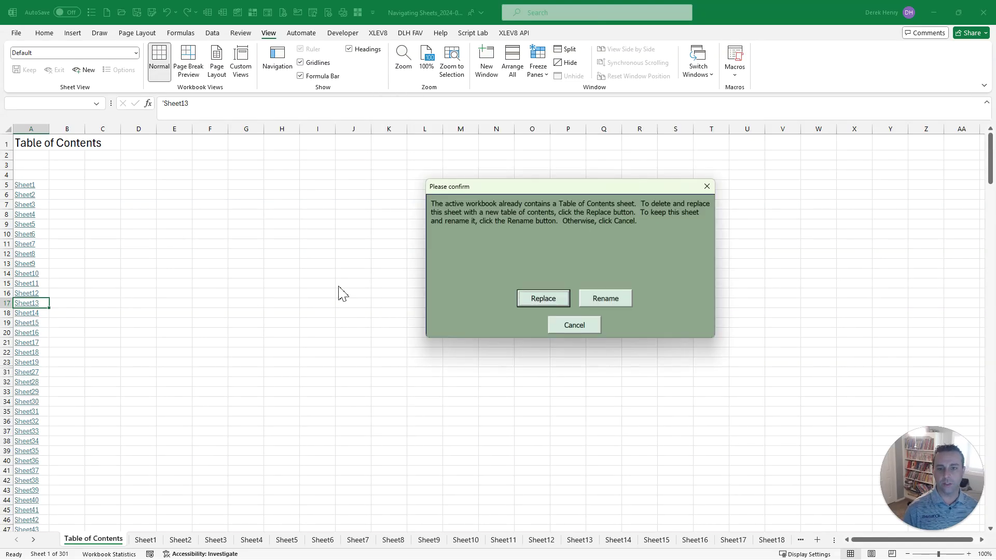
click(536, 300)
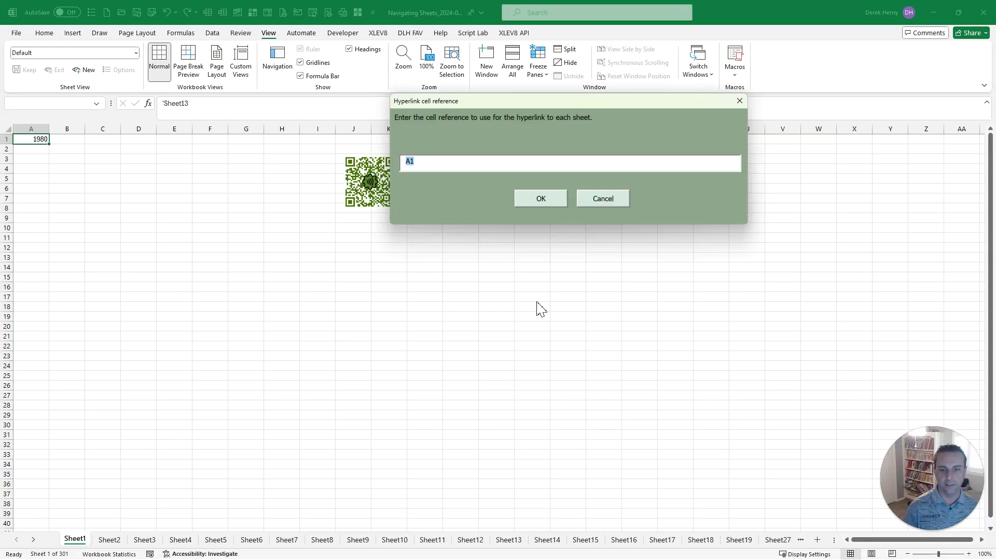
click(544, 198)
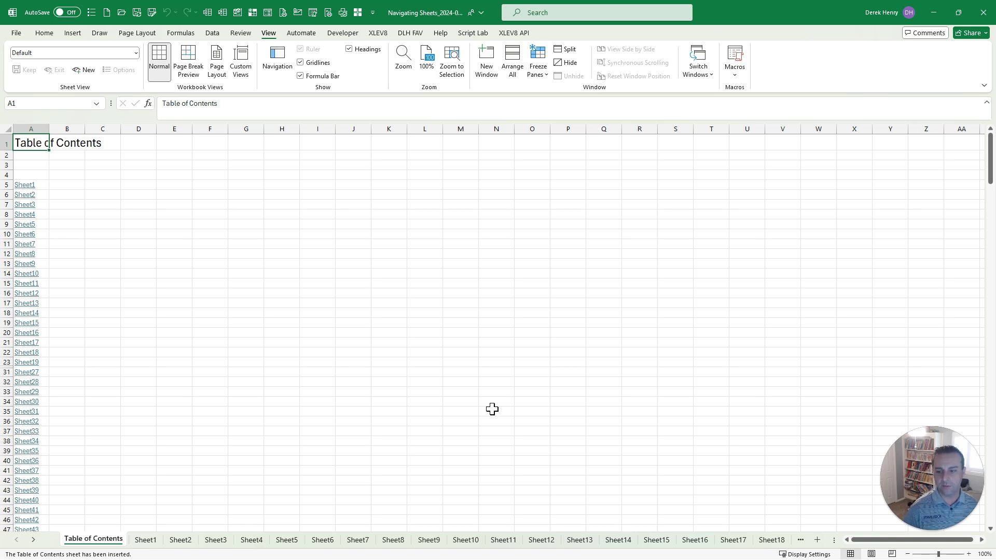
key(ctrl+Page_Down)
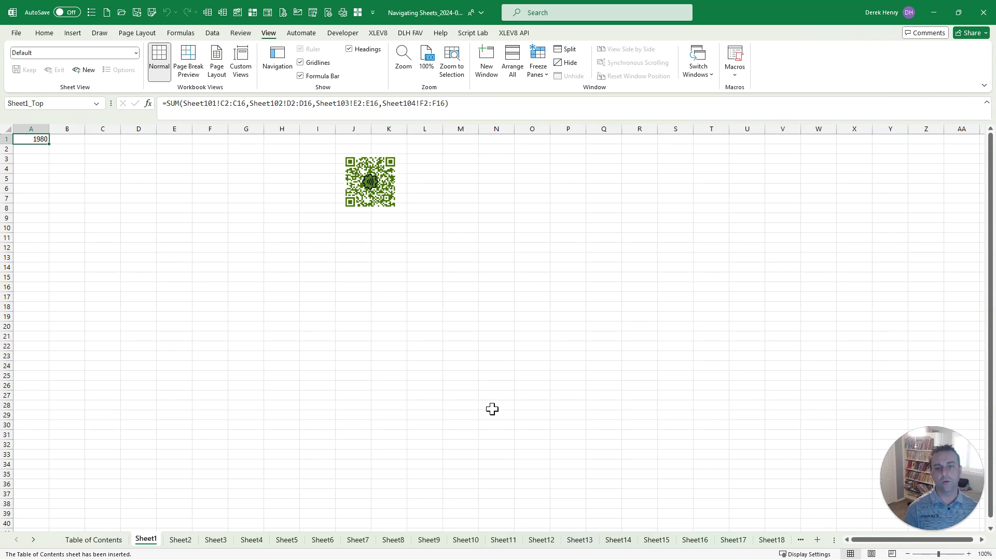